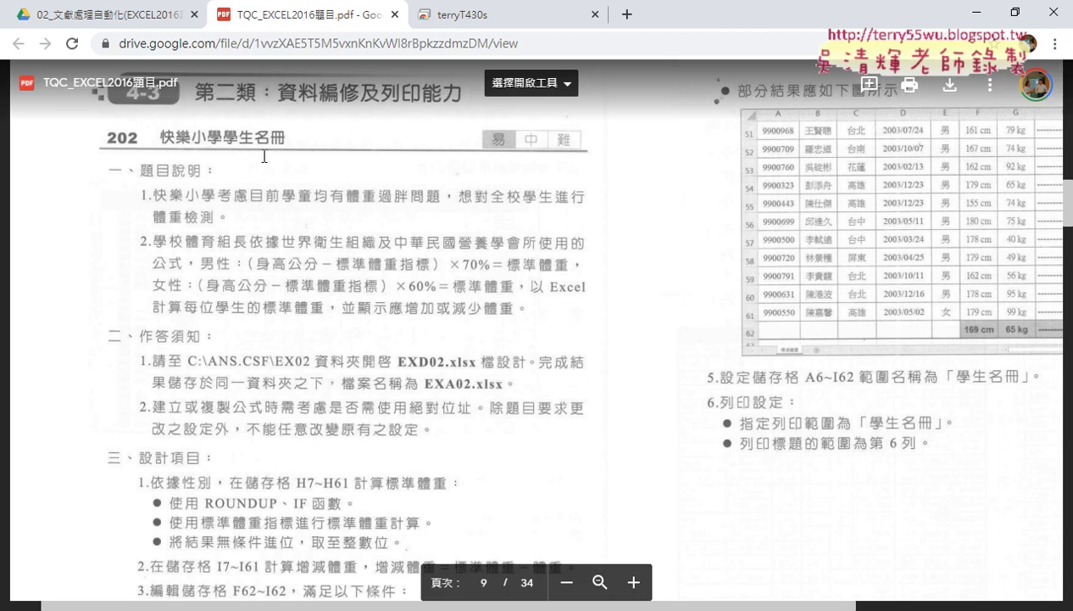
# Step: Scroll up to the 4-18 page header and draw a red ellipse around 列印能力
pyautogui.scroll(1, 300, 153)
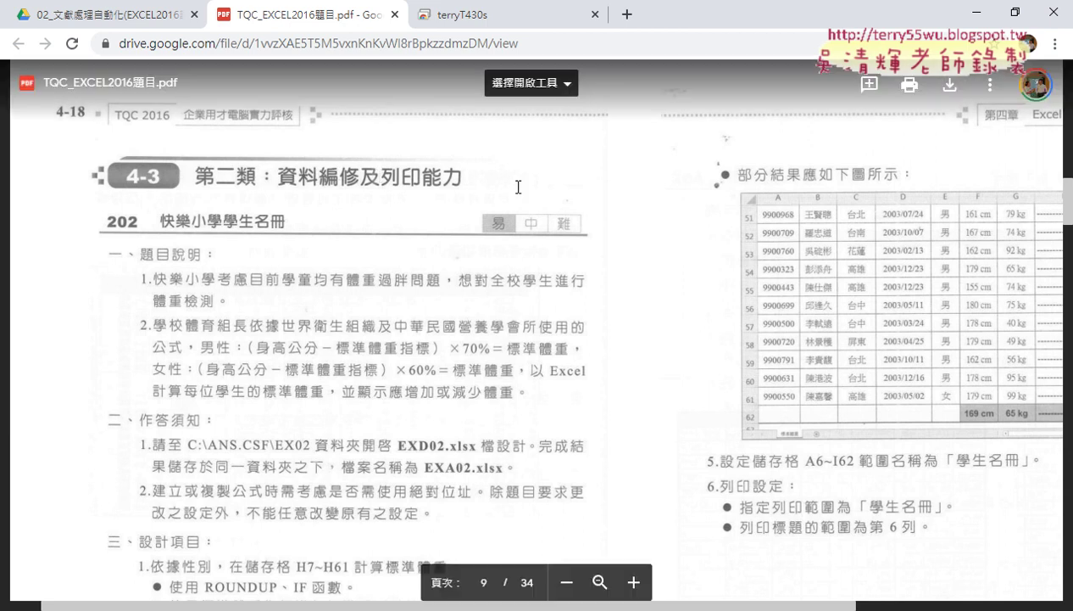
pyautogui.moveTo(468, 198); pyautogui.dragTo(462, 200)
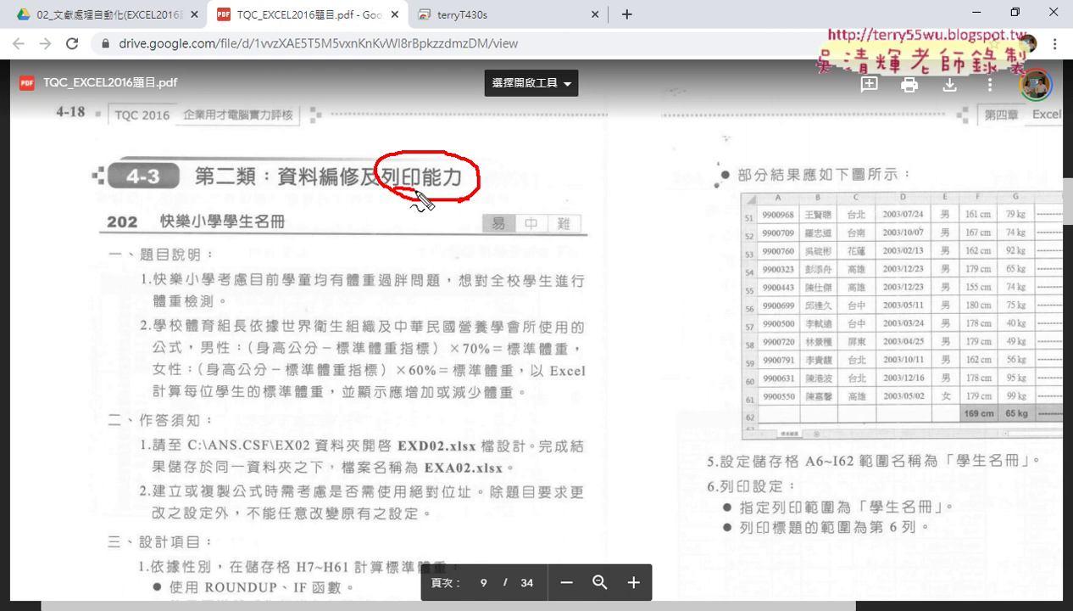
# Step: Clear the red circle annotation from the PDF page
pyautogui.press('Escape')
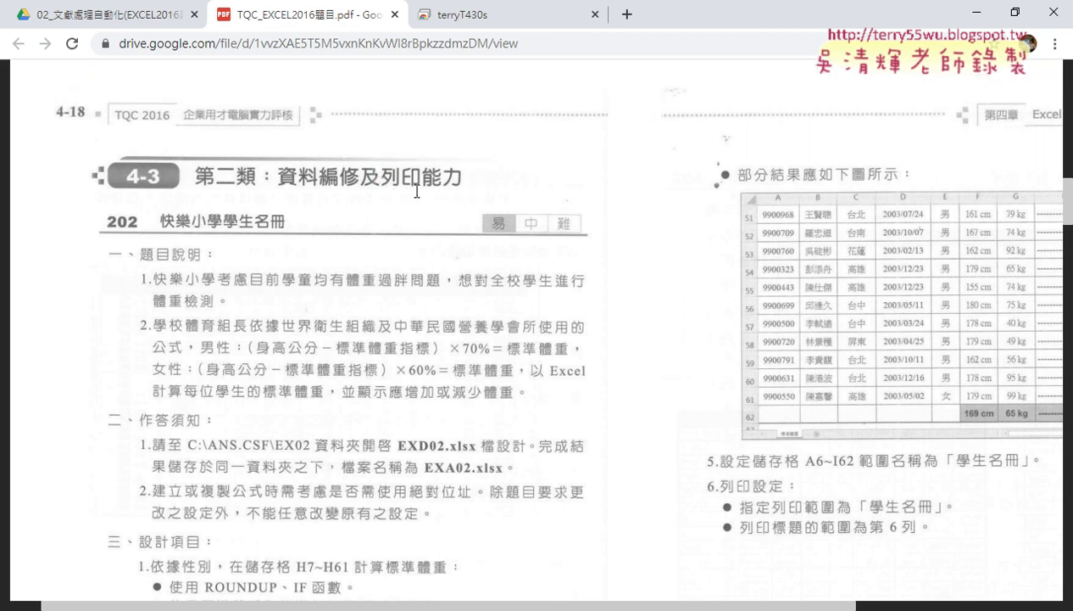
pyautogui.scroll(-4, 449, 219)
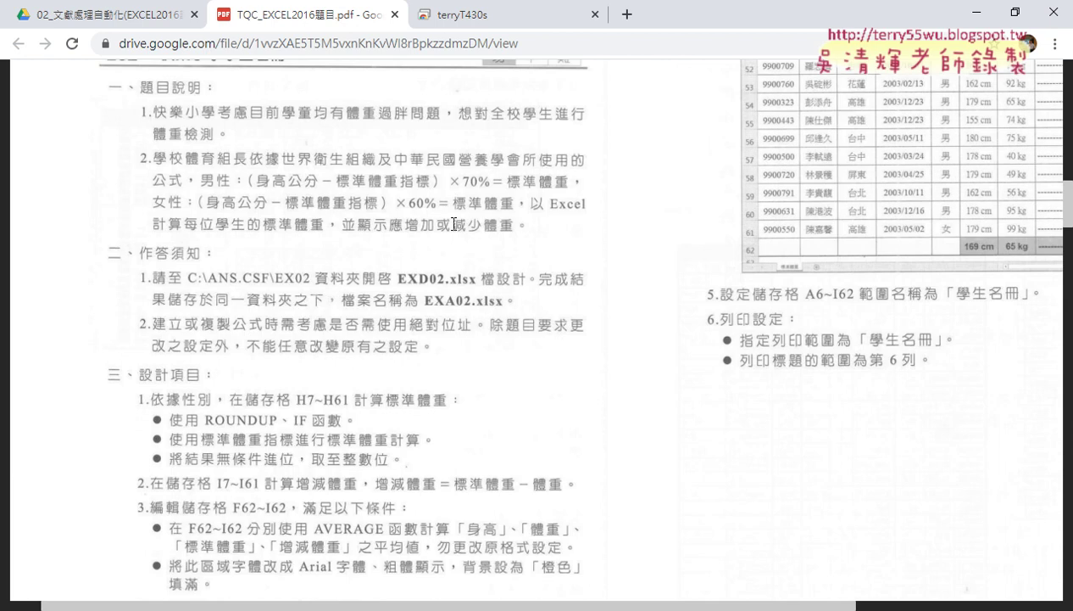
pyautogui.scroll(2, 454, 223)
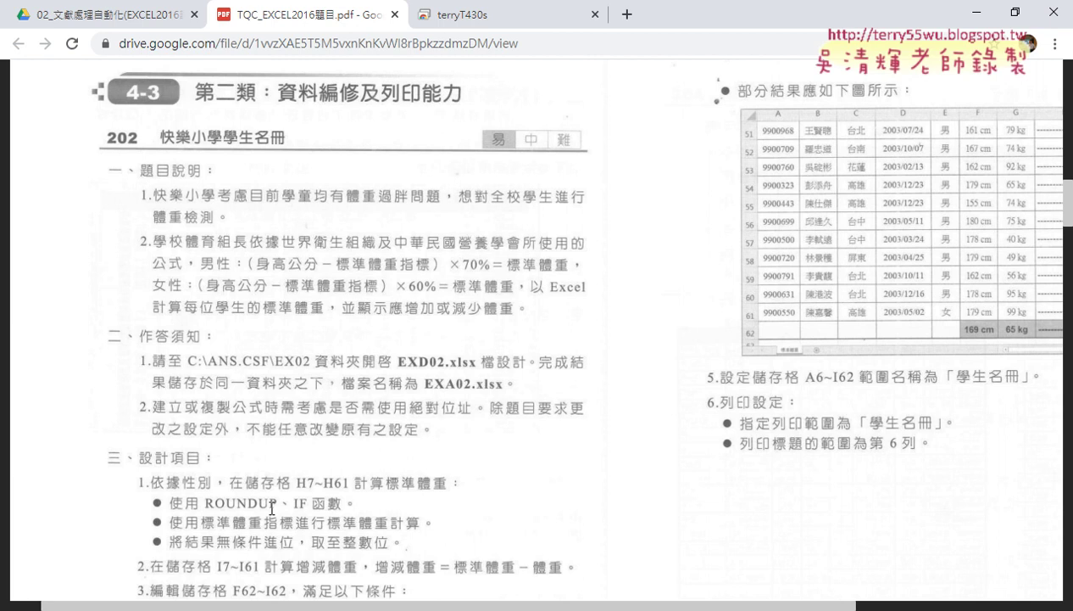
# Step: Zoom in on the PDF page and bring the 202 student roster heading into view
pyautogui.click(632, 582)
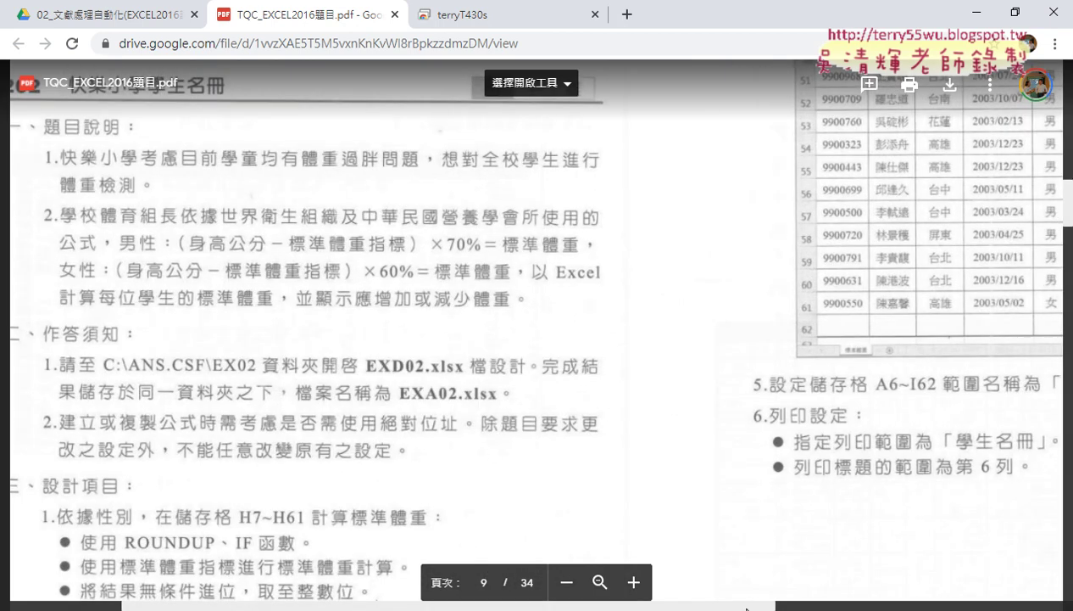
pyautogui.moveTo(747, 607); pyautogui.dragTo(675, 608)
pyautogui.scroll(-1, 664, 458)
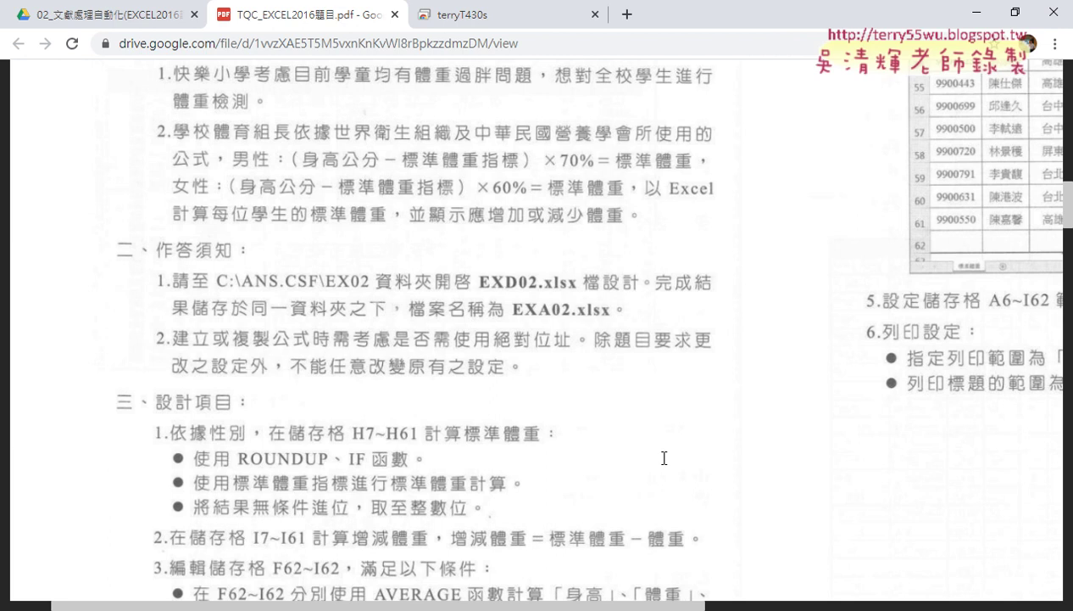
pyautogui.scroll(1, 664, 458)
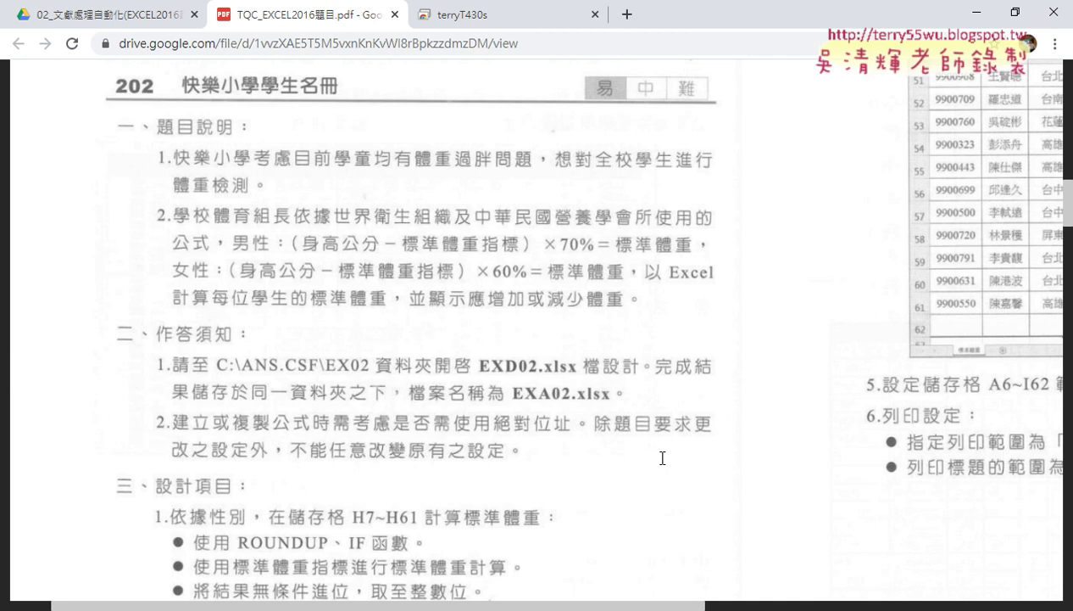
pyautogui.scroll(1, 206, 144)
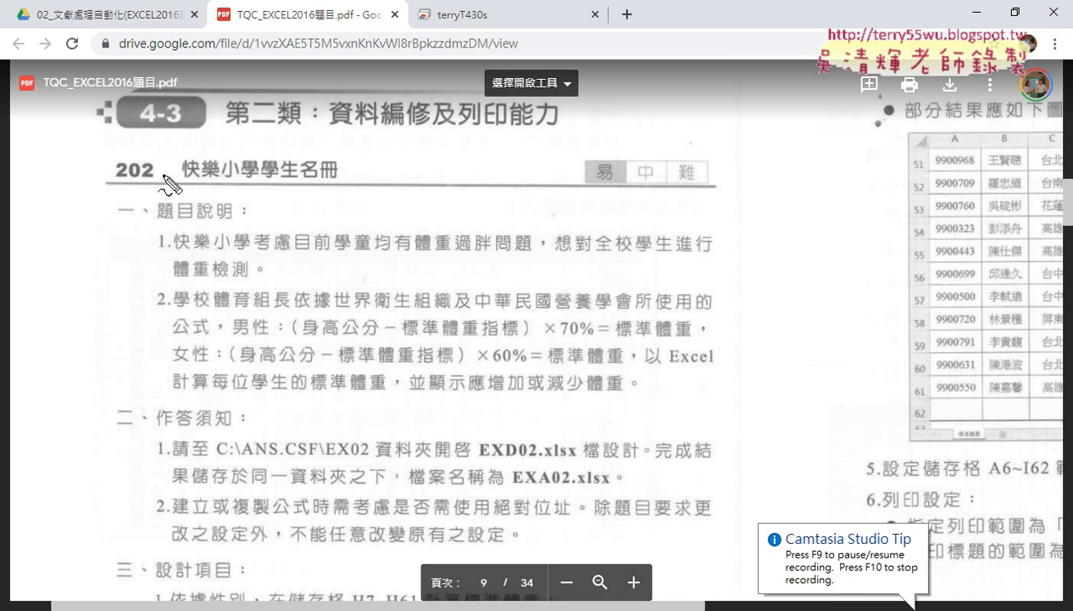
# Step: Underline the 202 title, 過胖, 男性 and 身高公分 in red
pyautogui.moveTo(188, 181); pyautogui.dragTo(321, 179)
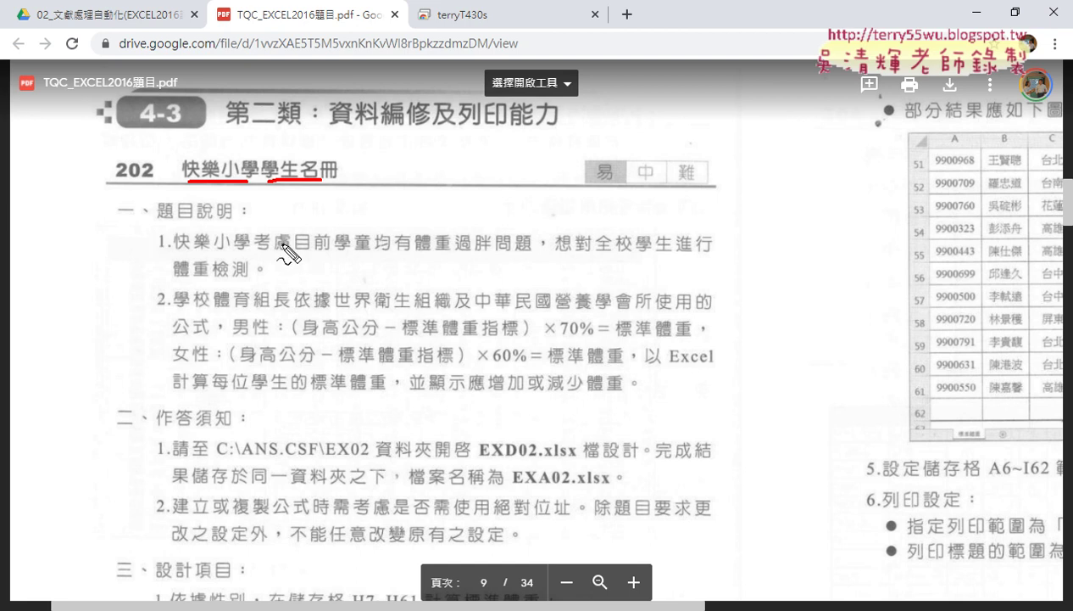
pyautogui.moveTo(456, 252); pyautogui.dragTo(488, 251)
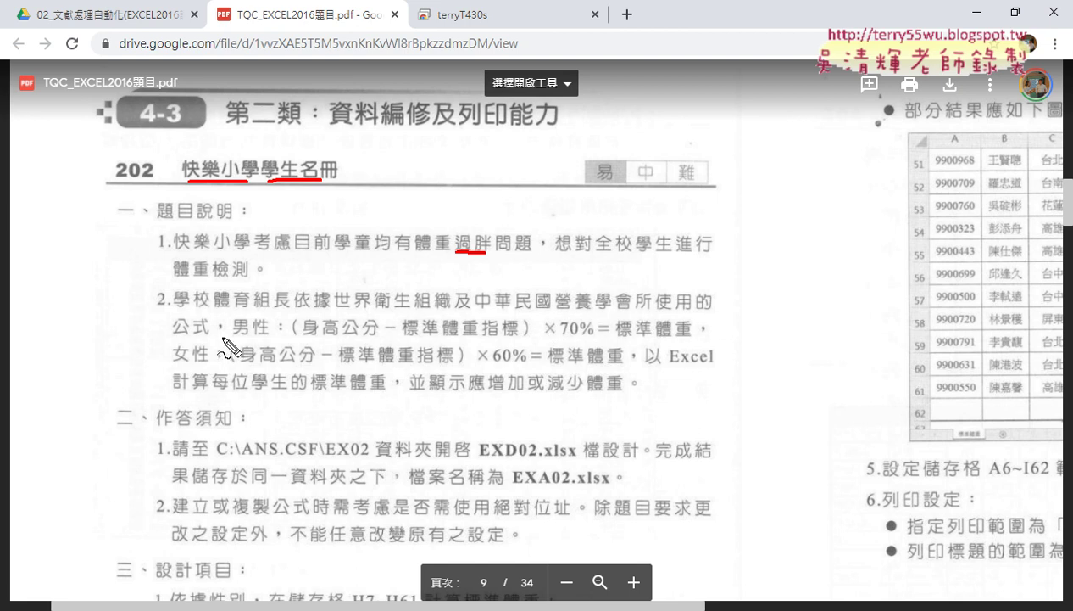
pyautogui.moveTo(227, 336); pyautogui.dragTo(273, 336)
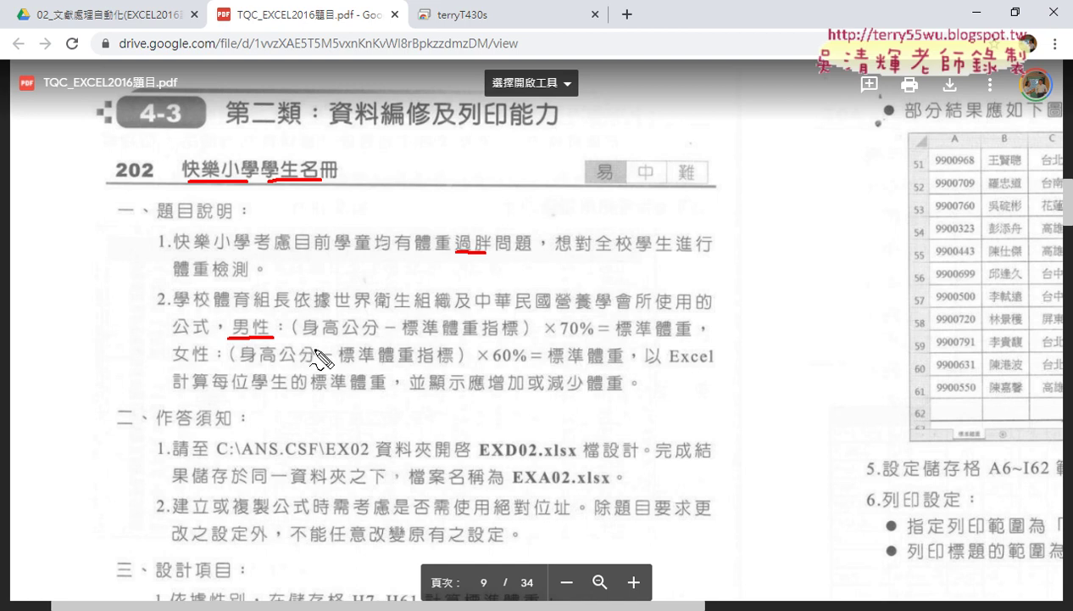
pyautogui.moveTo(312, 338); pyautogui.dragTo(518, 343)
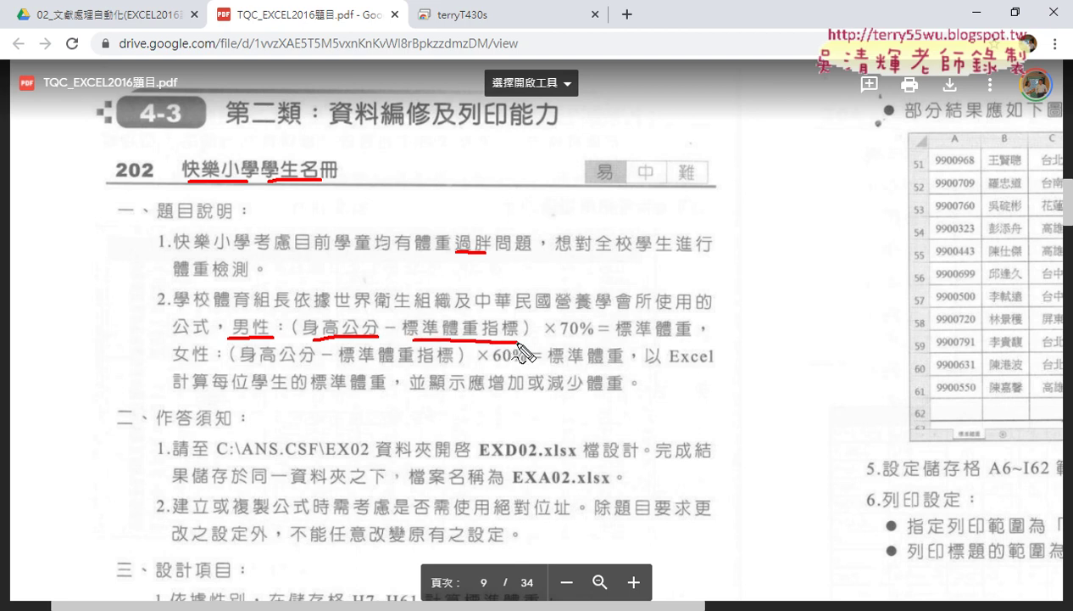
# Step: Bracket the male formula, underline 70%, 標準體重, 60% and 增加, then clear the marks
pyautogui.moveTo(306, 315); pyautogui.dragTo(296, 350)
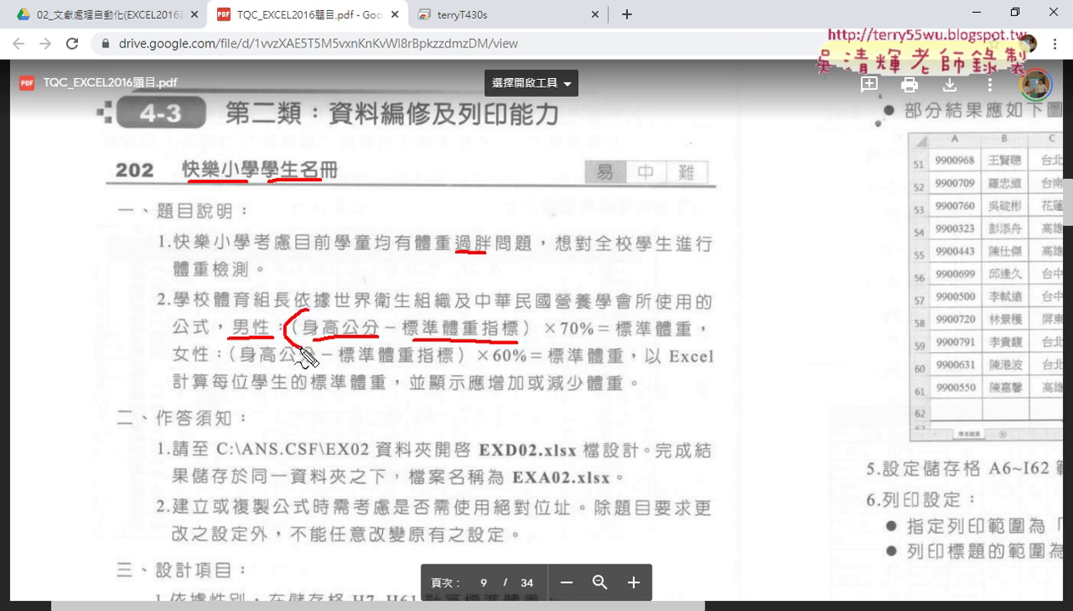
pyautogui.moveTo(521, 307)
pyautogui.mouseDown()
pyautogui.moveTo(524, 344)
pyautogui.moveTo(598, 344)
pyautogui.mouseUp()
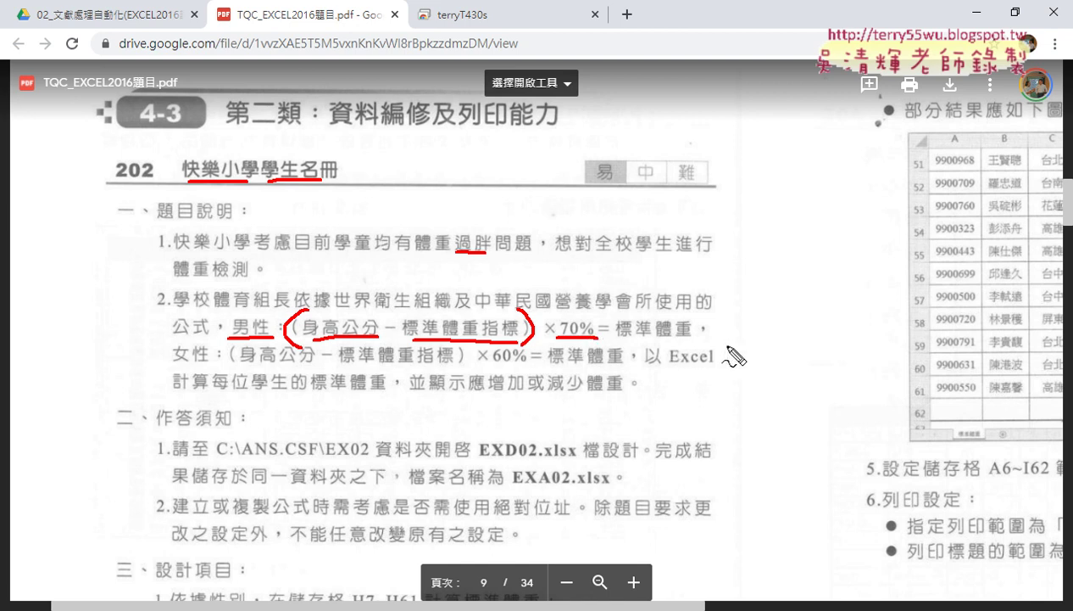
pyautogui.moveTo(635, 337); pyautogui.dragTo(688, 338)
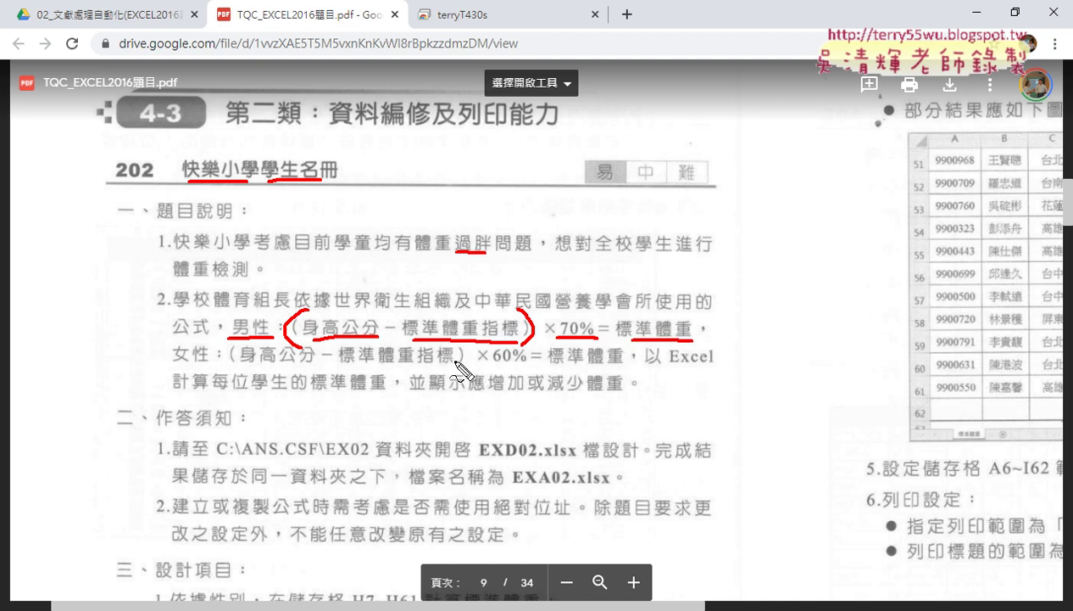
pyautogui.moveTo(493, 367); pyautogui.dragTo(531, 367)
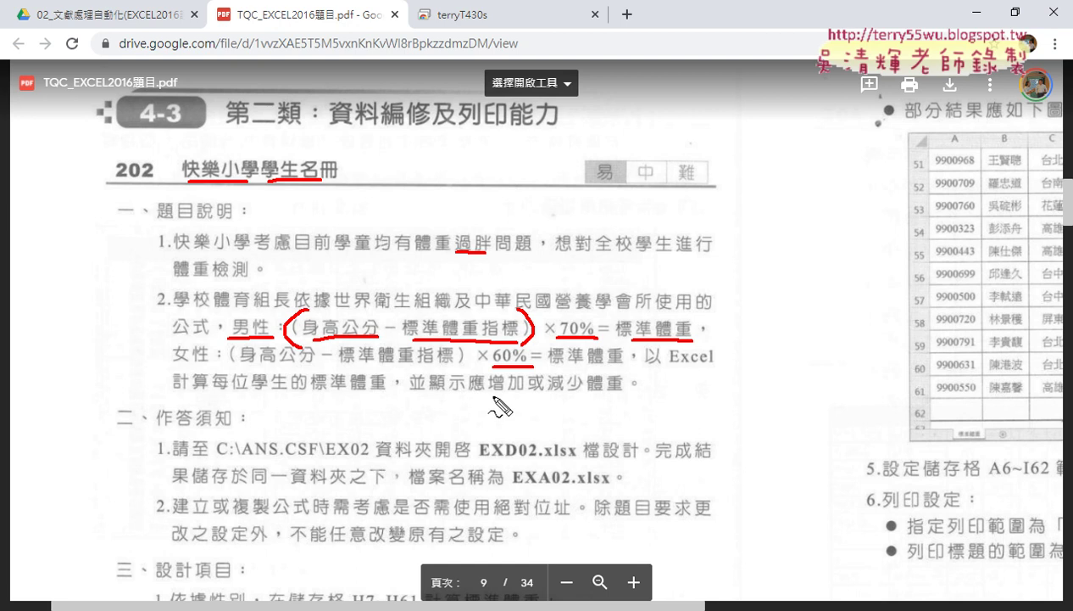
pyautogui.moveTo(491, 392); pyautogui.dragTo(625, 393)
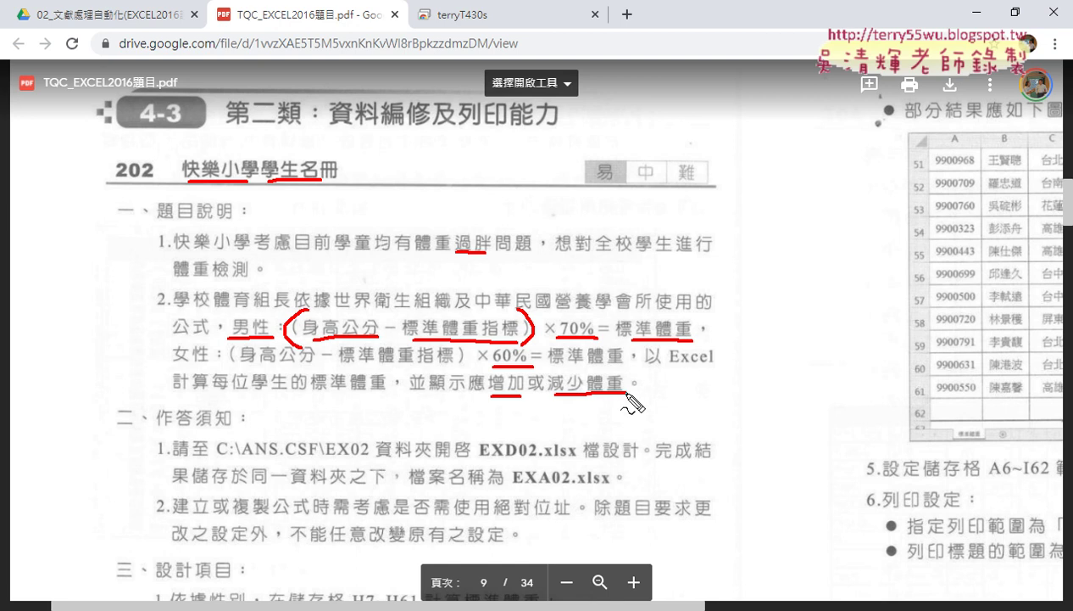
pyautogui.press('Escape')
# Step: Scroll to the design items, underline ROUNDUP and IF 函數 in red, then clear the marks
pyautogui.scroll(-2, 595, 368)
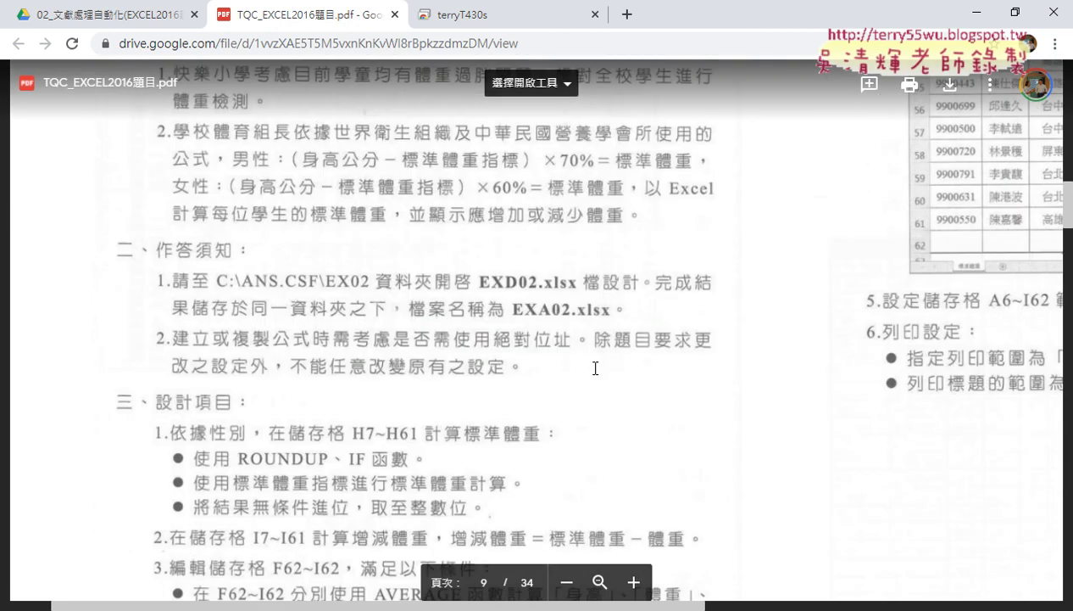
pyautogui.scroll(-2, 595, 368)
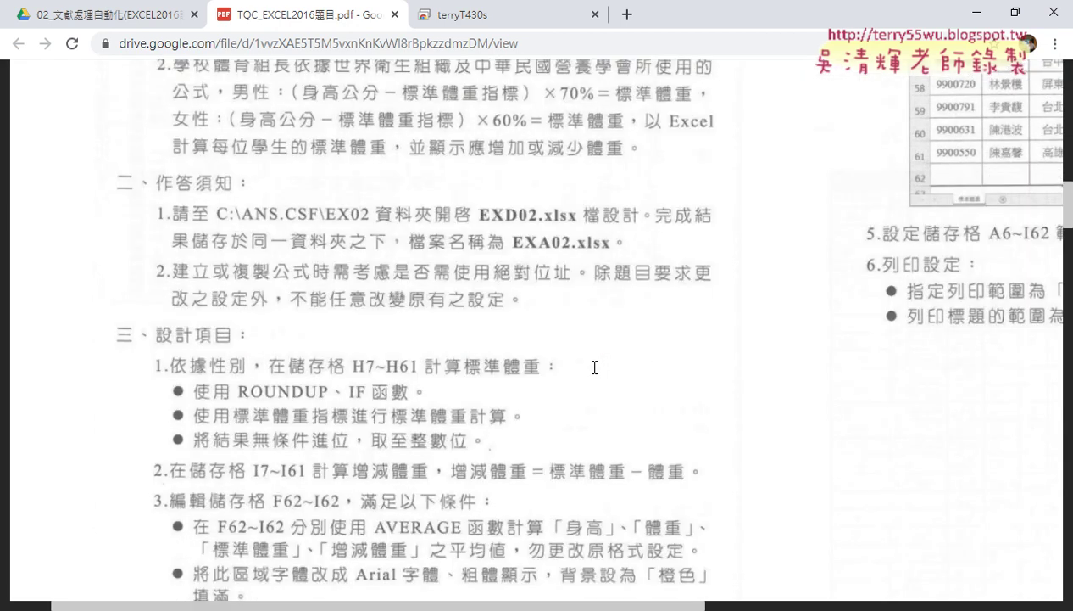
pyautogui.scroll(-1, 595, 368)
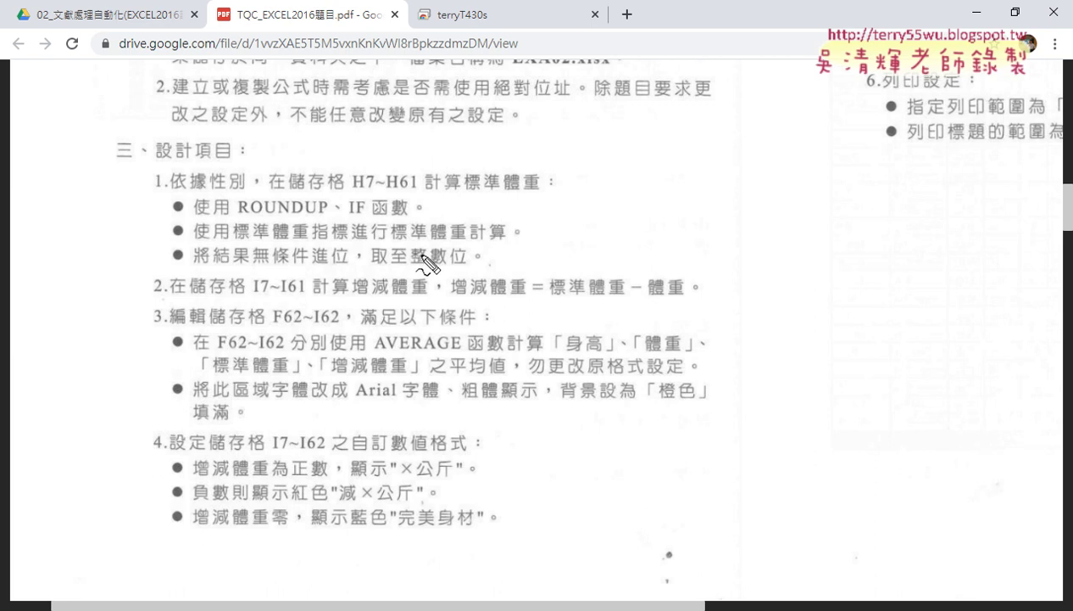
pyautogui.moveTo(257, 218); pyautogui.dragTo(297, 217)
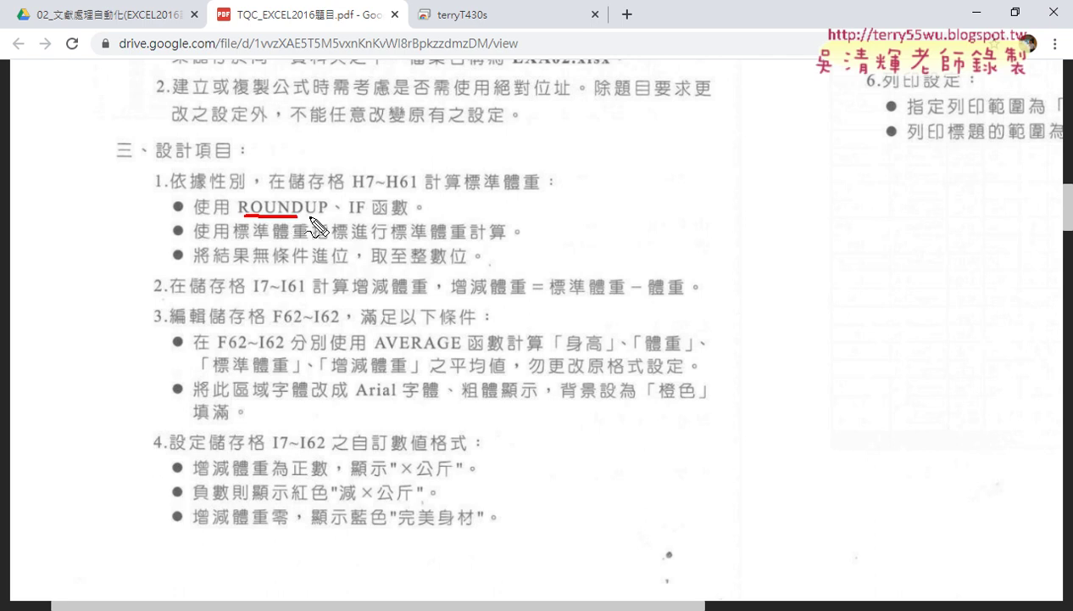
pyautogui.moveTo(309, 216); pyautogui.dragTo(326, 217)
pyautogui.moveTo(351, 217); pyautogui.dragTo(415, 218)
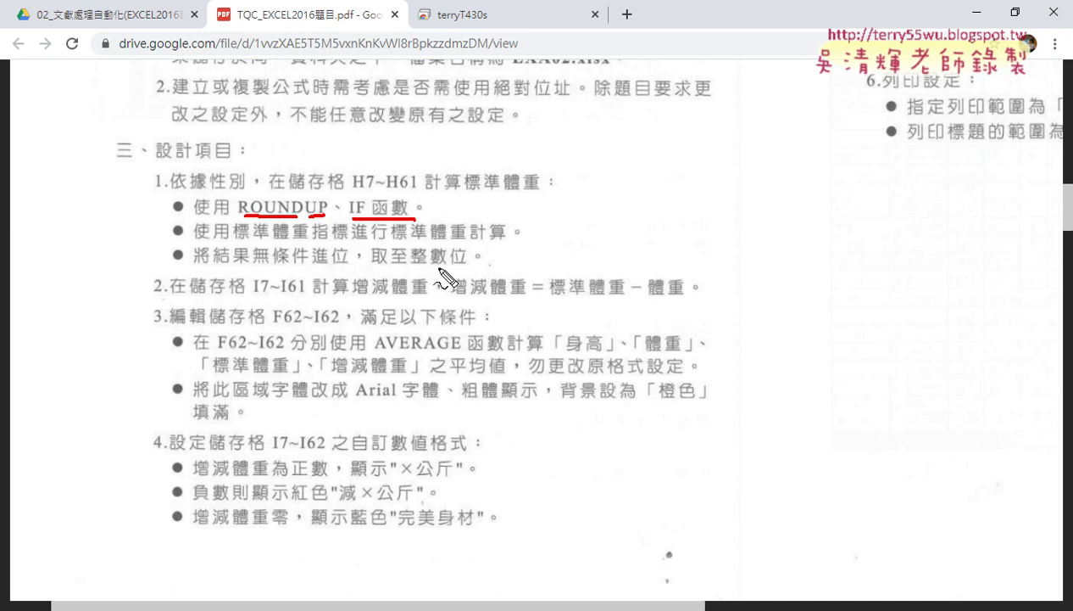
pyautogui.press('Escape')
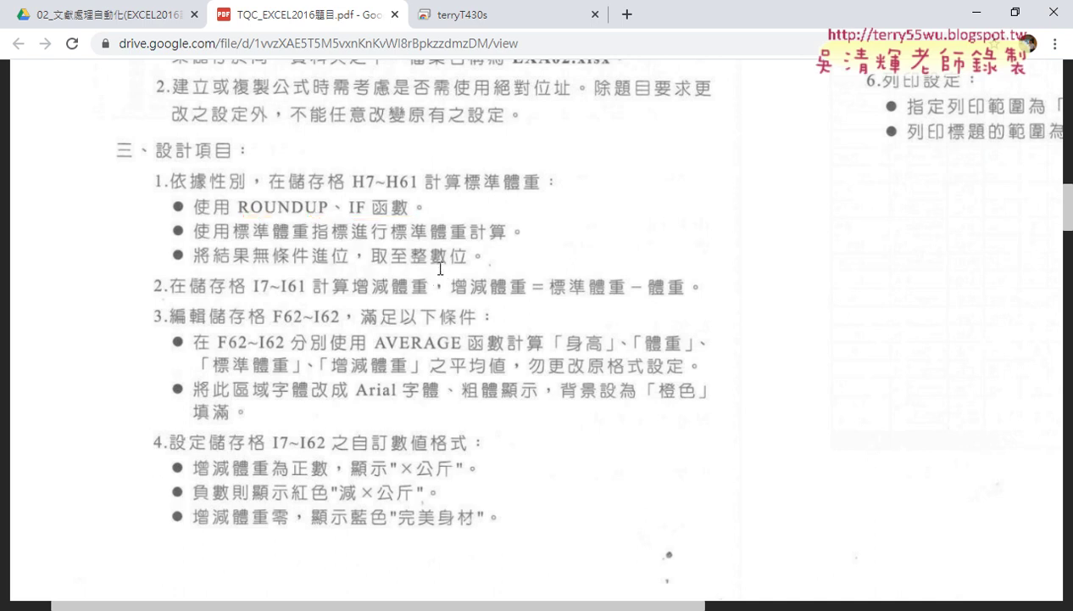
# Step: Switch to EXD02.xlsx, point out genders 女 in E7 and 男 in E9, and select H7
pyautogui.moveTo(339, 604)
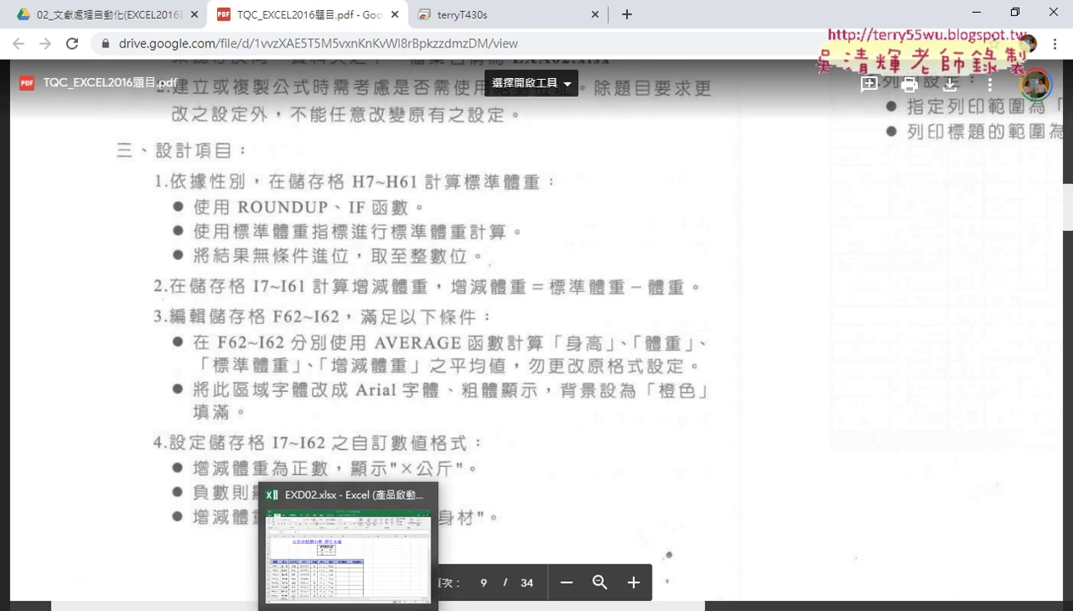
pyautogui.click(349, 556)
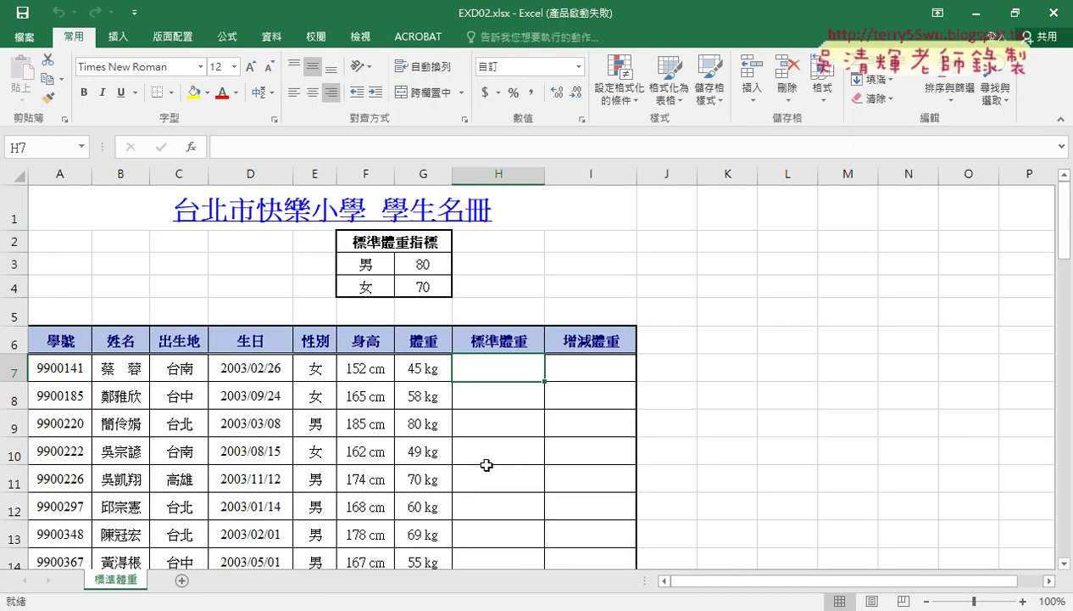
pyautogui.click(319, 368)
pyautogui.click(485, 370)
pyautogui.click(312, 374)
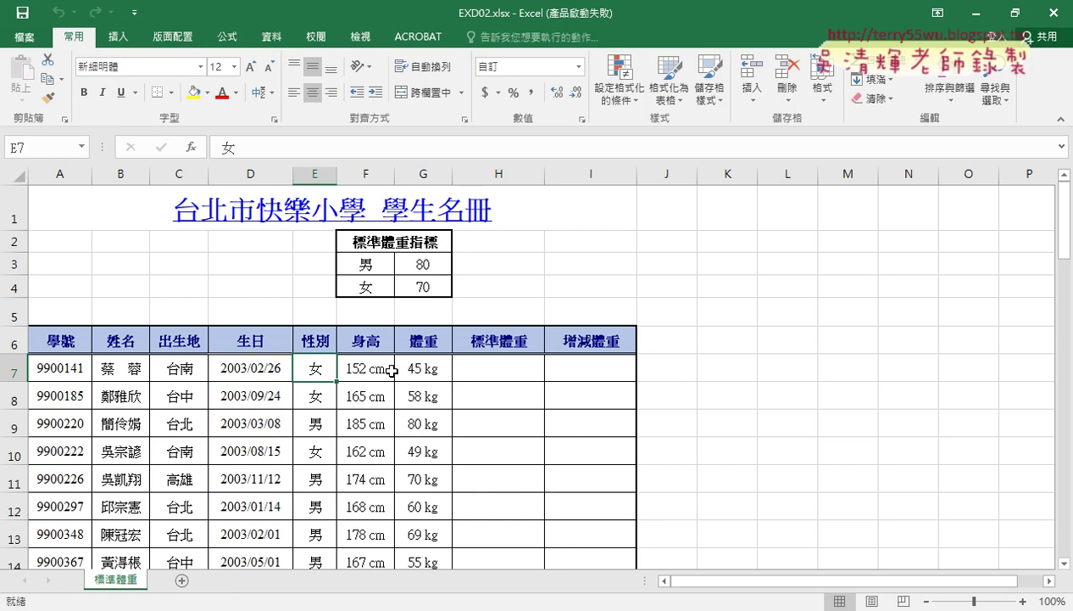
pyautogui.click(318, 429)
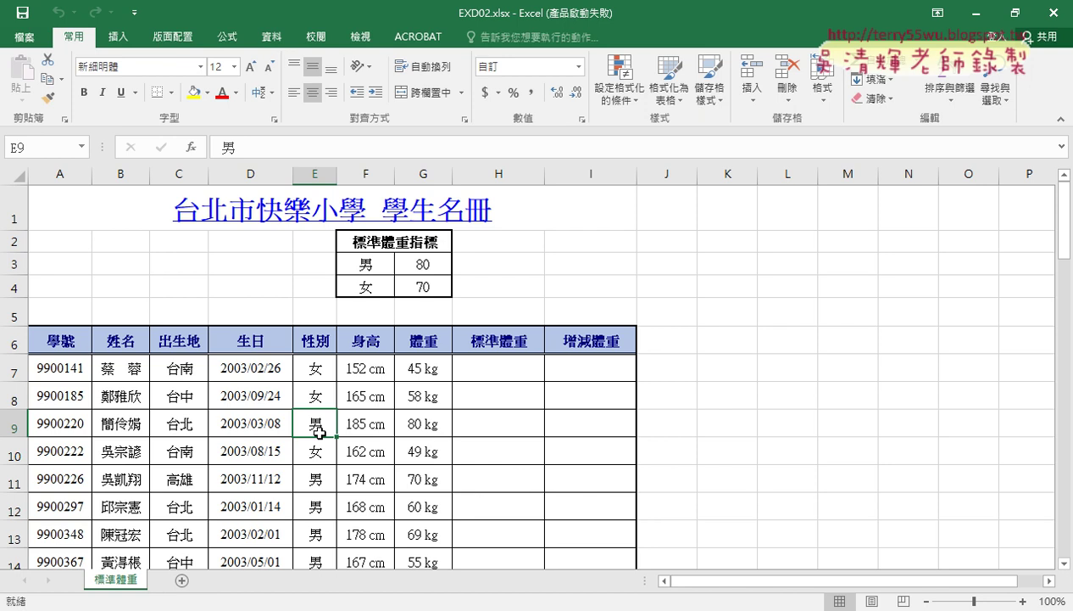
pyautogui.click(514, 371)
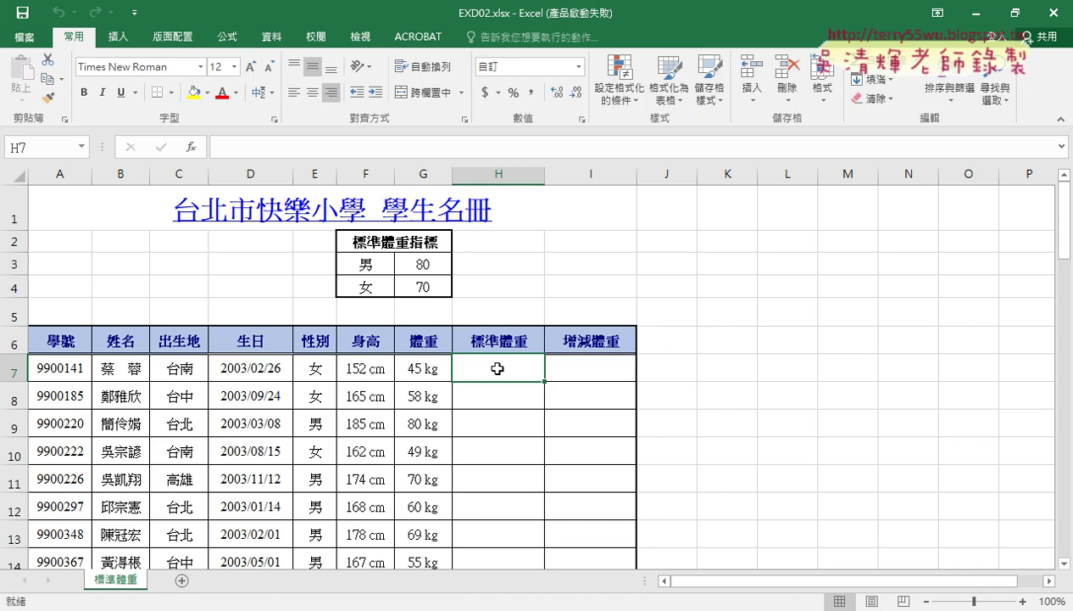
# Step: Insert the IF function into H7 from the 邏輯 category
pyautogui.click(192, 148)
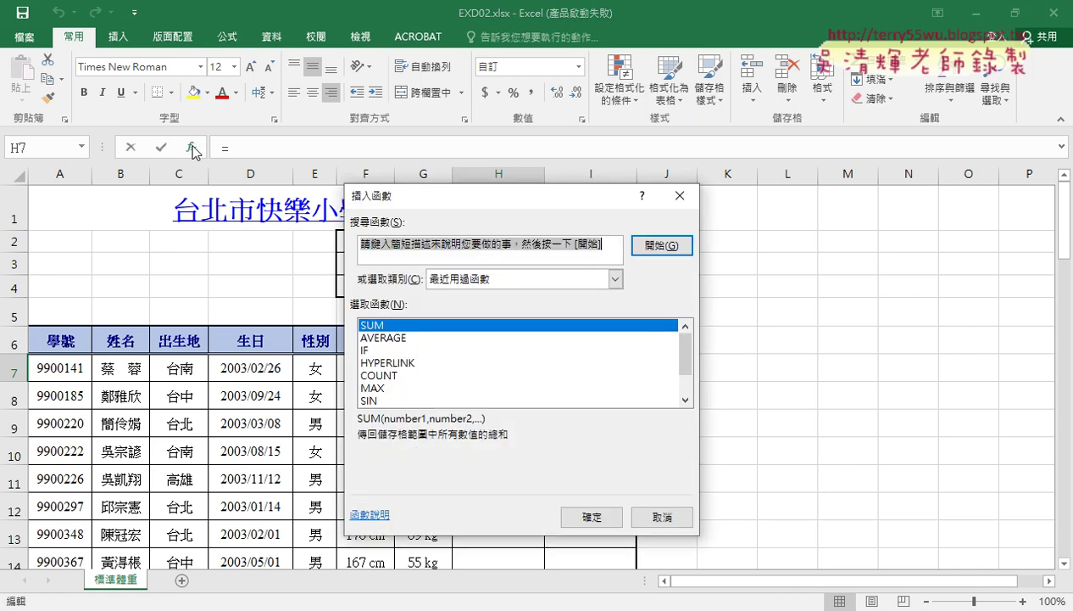
pyautogui.moveTo(455, 197); pyautogui.dragTo(687, 110)
pyautogui.click(740, 194)
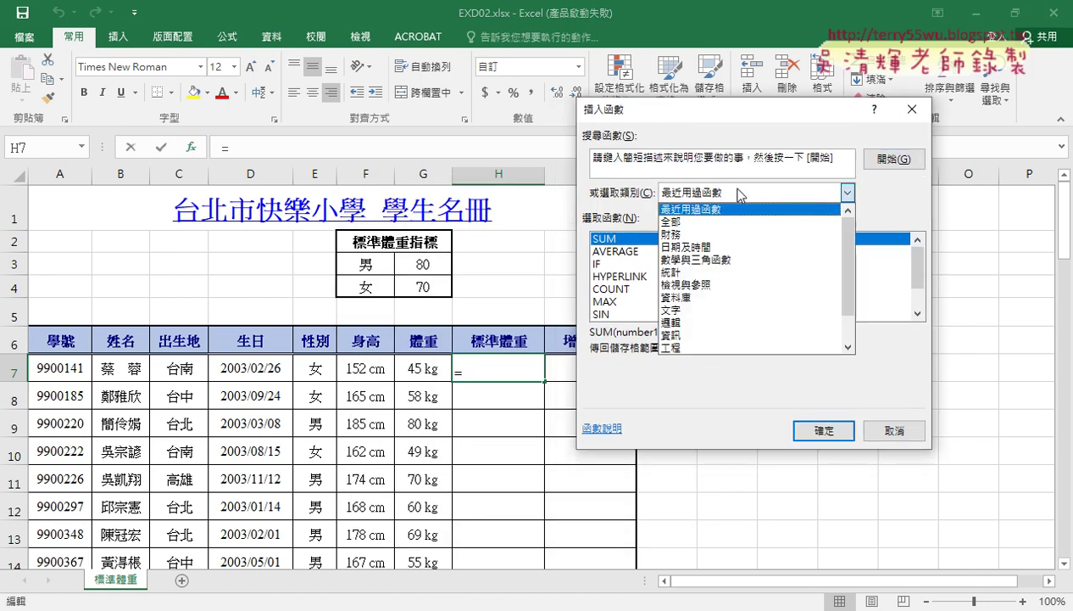
pyautogui.click(670, 272)
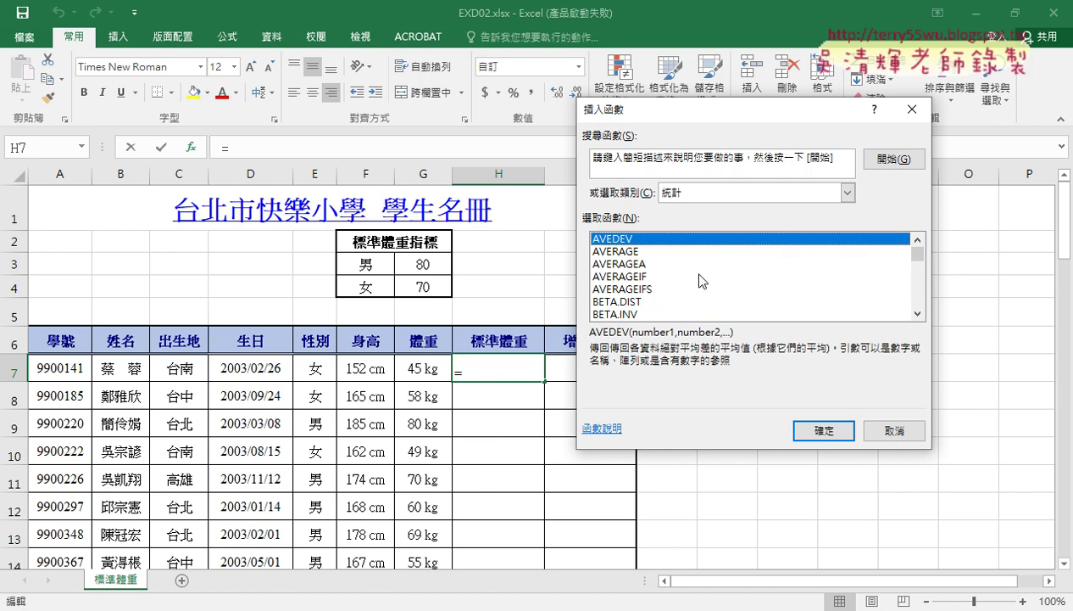
pyautogui.click(691, 193)
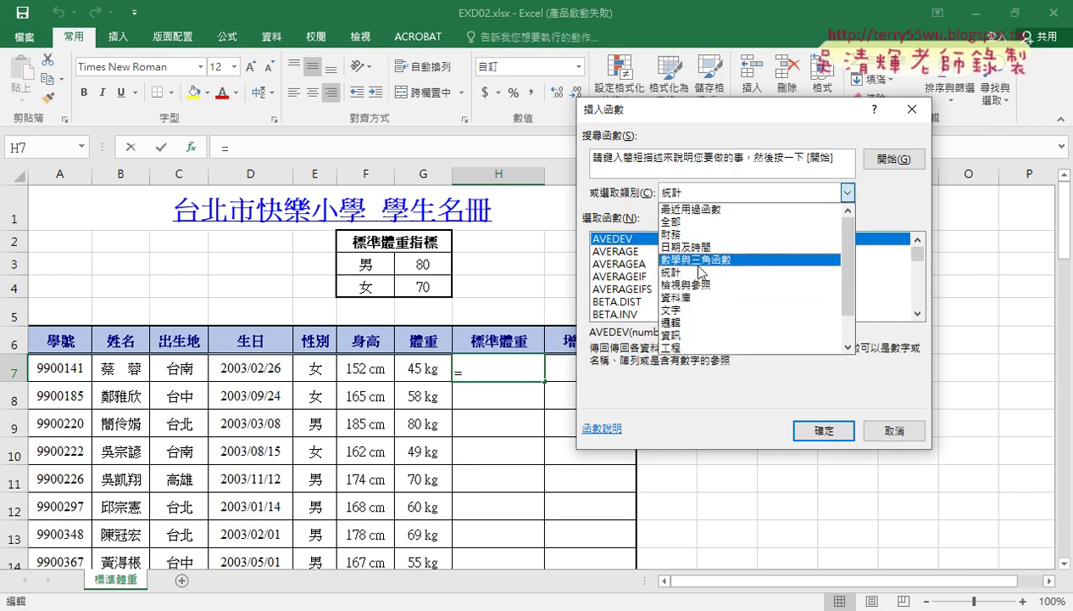
pyautogui.click(678, 322)
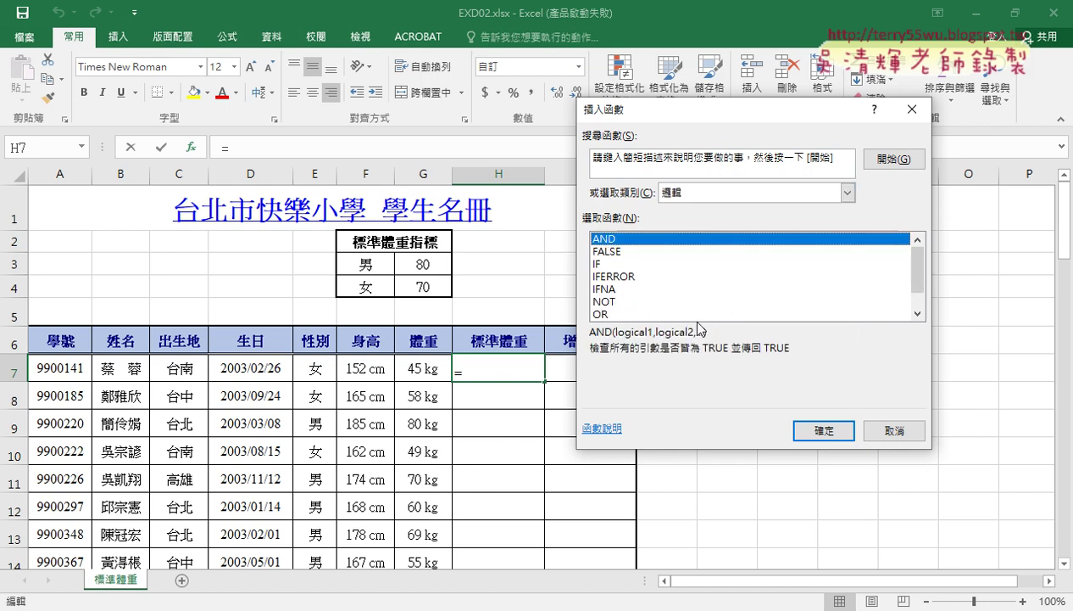
pyautogui.click(594, 266)
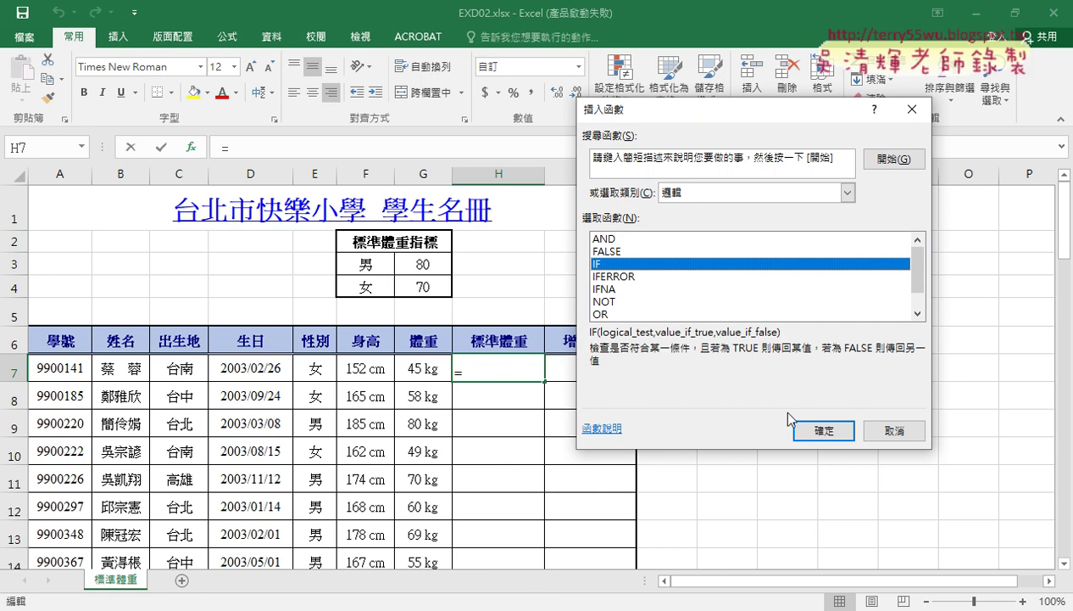
pyautogui.click(818, 429)
pyautogui.moveTo(673, 159); pyautogui.dragTo(717, 125)
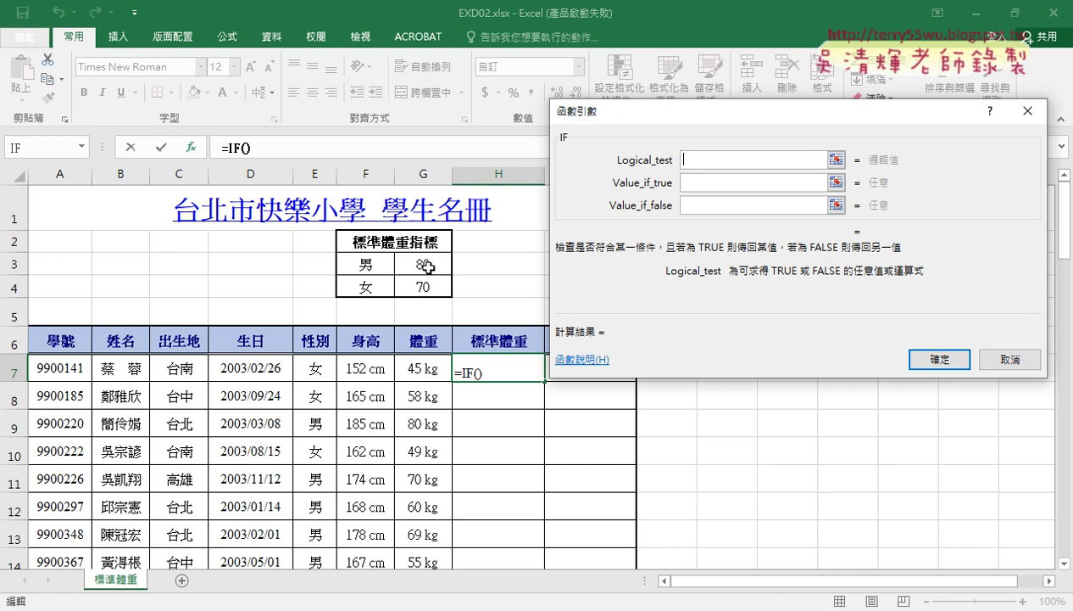
# Step: Set the IF logical test to E7="男"
pyautogui.click(322, 371)
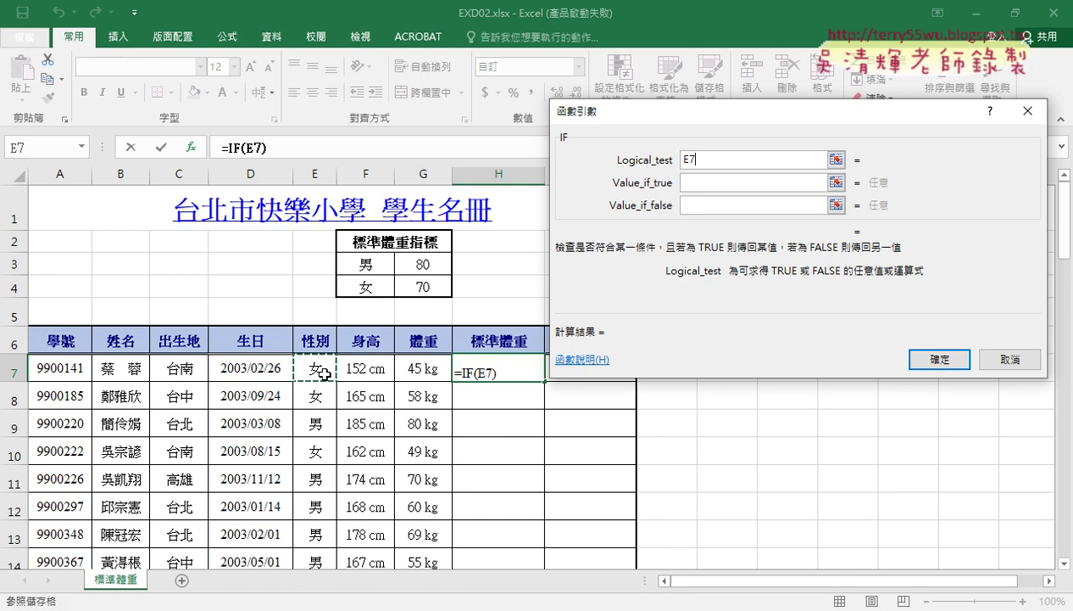
pyautogui.write('=')
pyautogui.write('"')
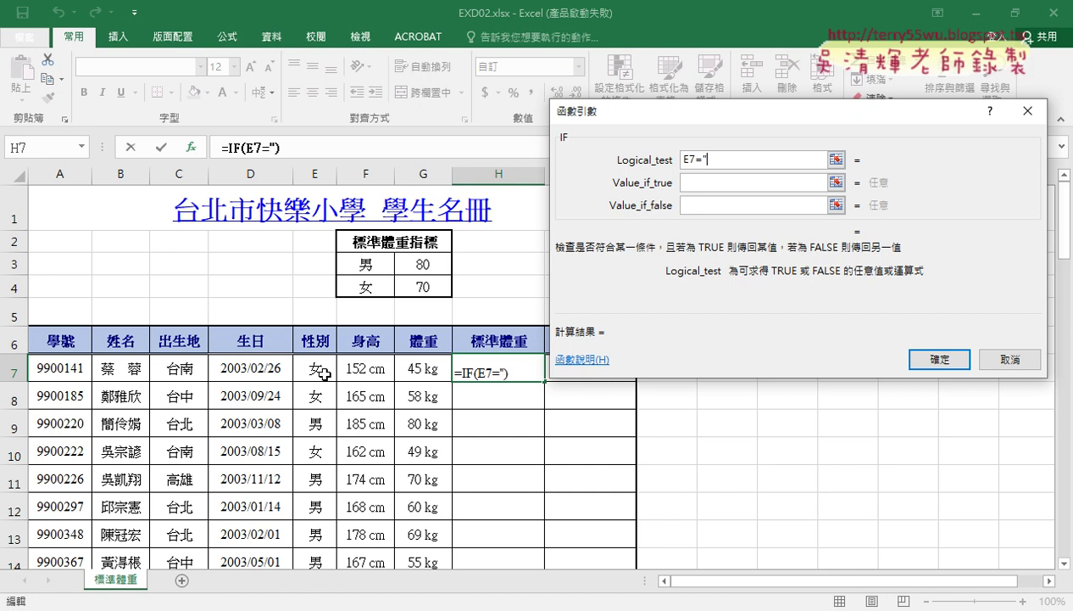
pyautogui.write('"')
pyautogui.press('Left')
pyautogui.write('ㄋㄢ6')
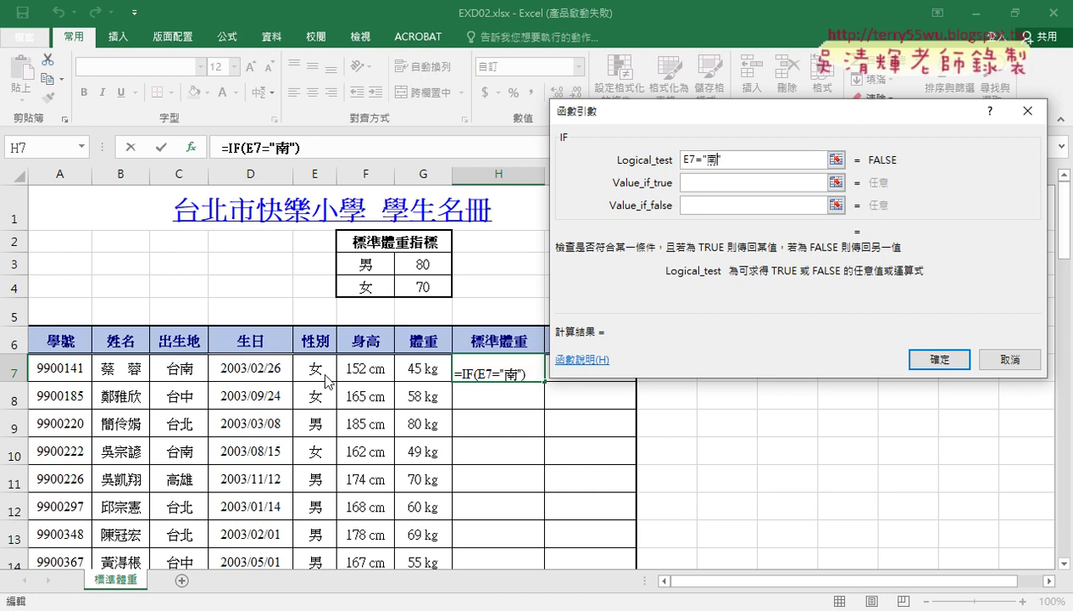
pyautogui.press('Left')
pyautogui.press('Down')
pyautogui.press('Down')
pyautogui.press('Return')
# Step: Set Value_if_true to (F7-G3)*0.7
pyautogui.click(710, 183)
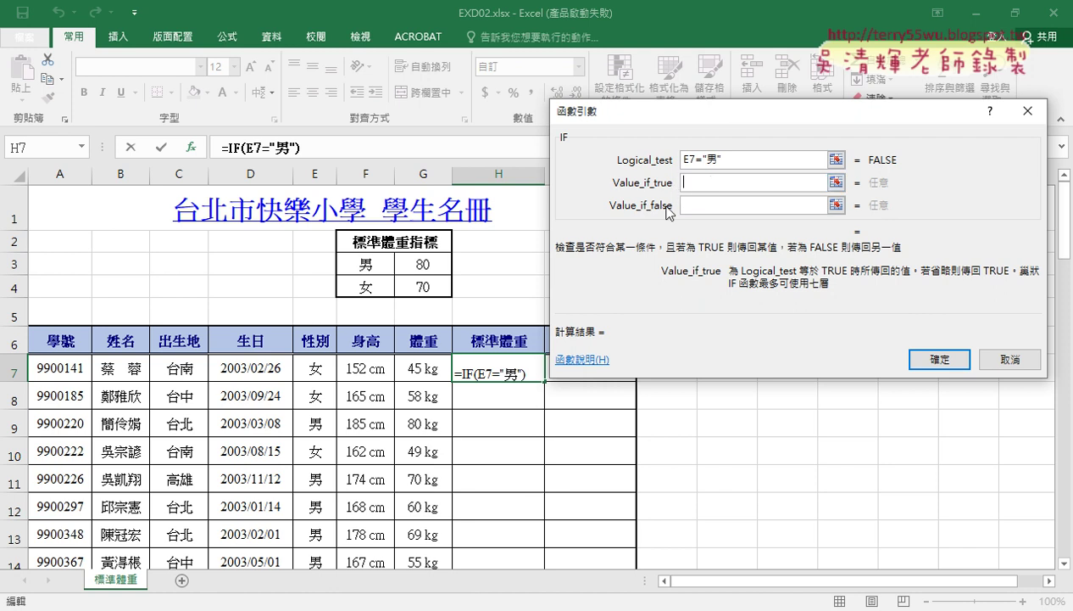
pyautogui.click(366, 371)
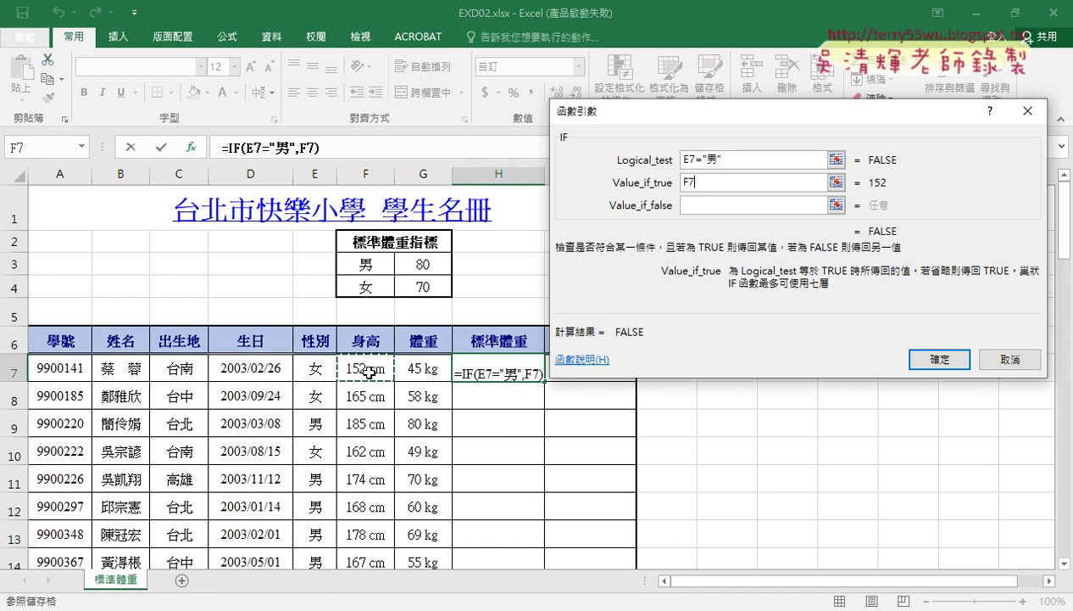
pyautogui.write('-')
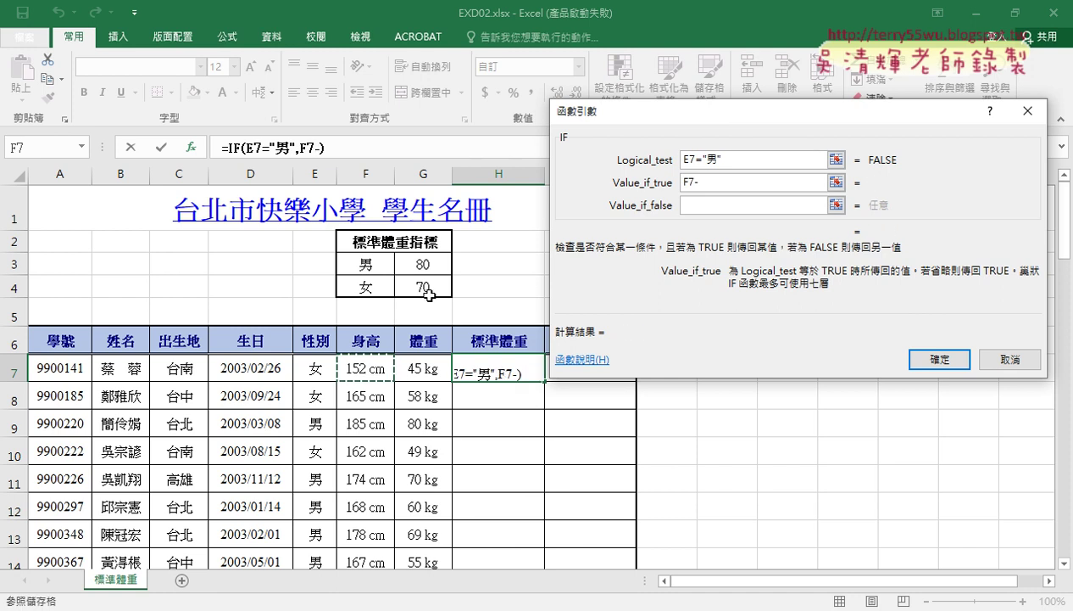
pyautogui.click(433, 266)
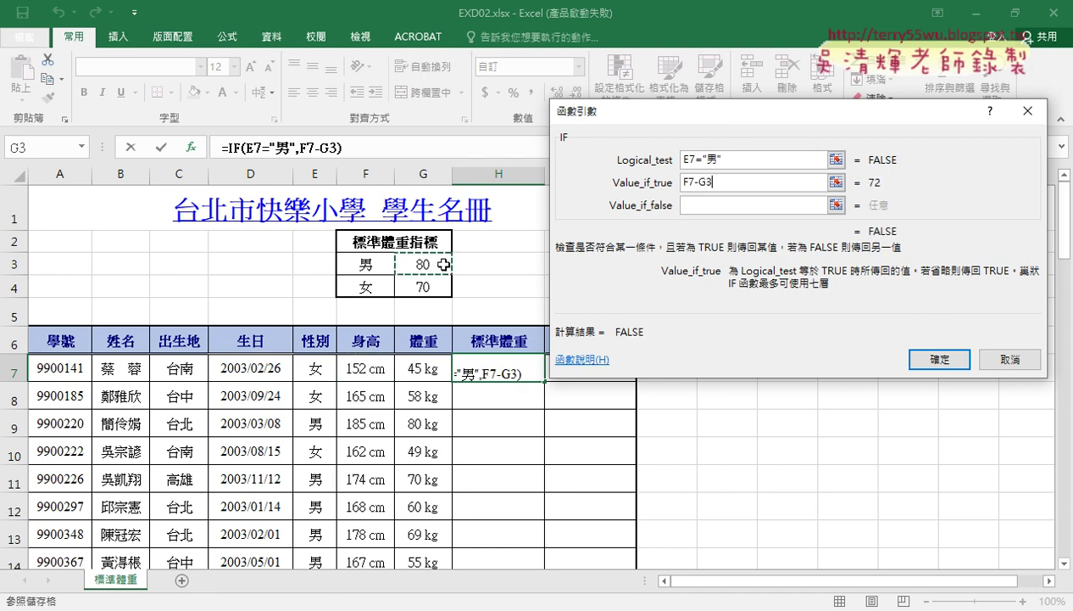
pyautogui.click(697, 182)
pyautogui.write('(')
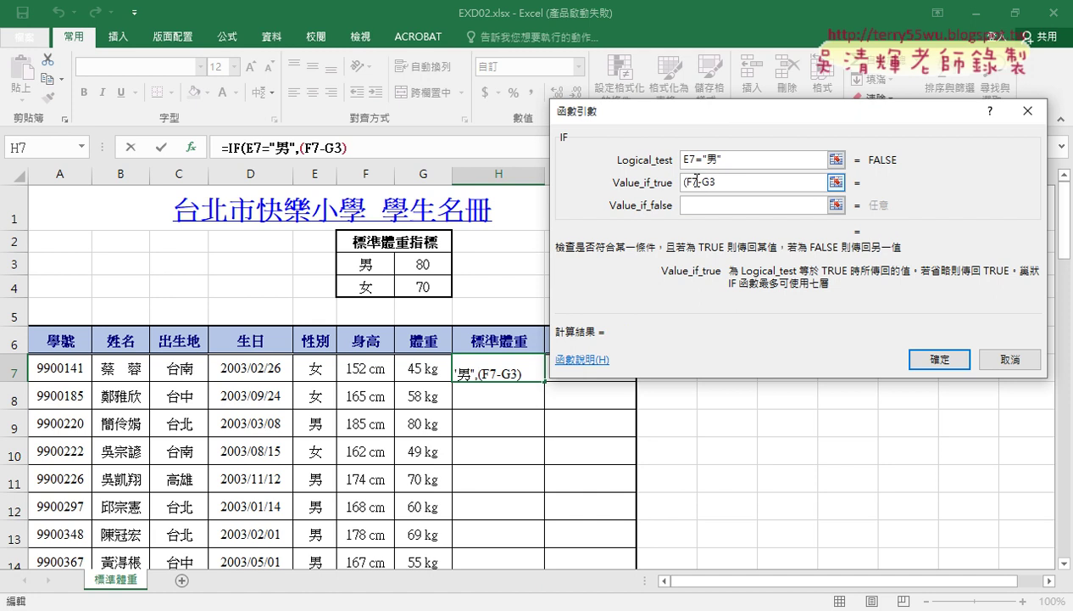
pyautogui.click(738, 180)
pyautogui.write(')')
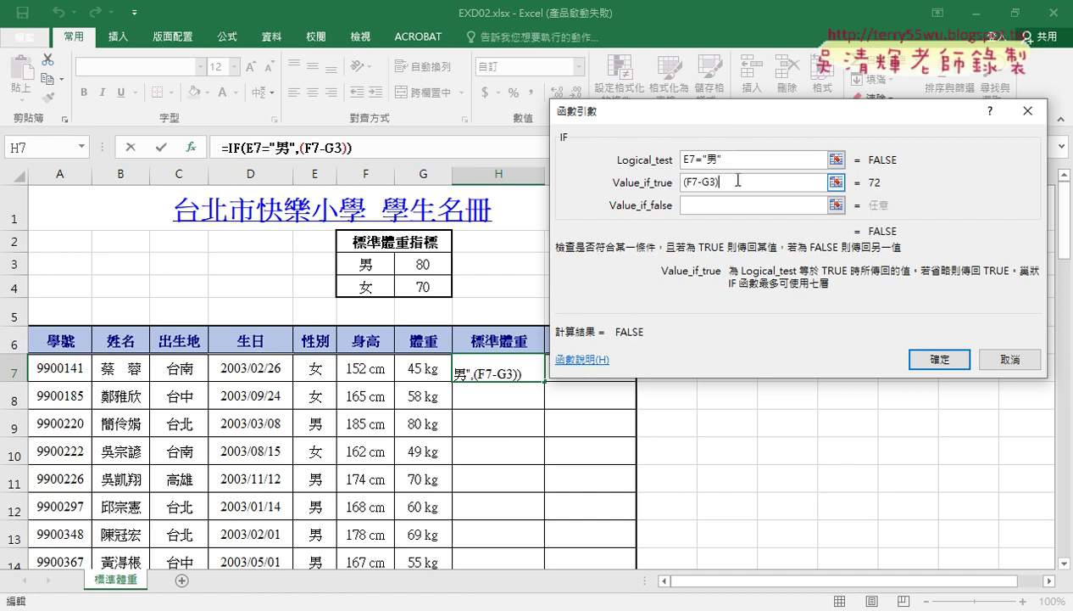
pyautogui.write('*0')
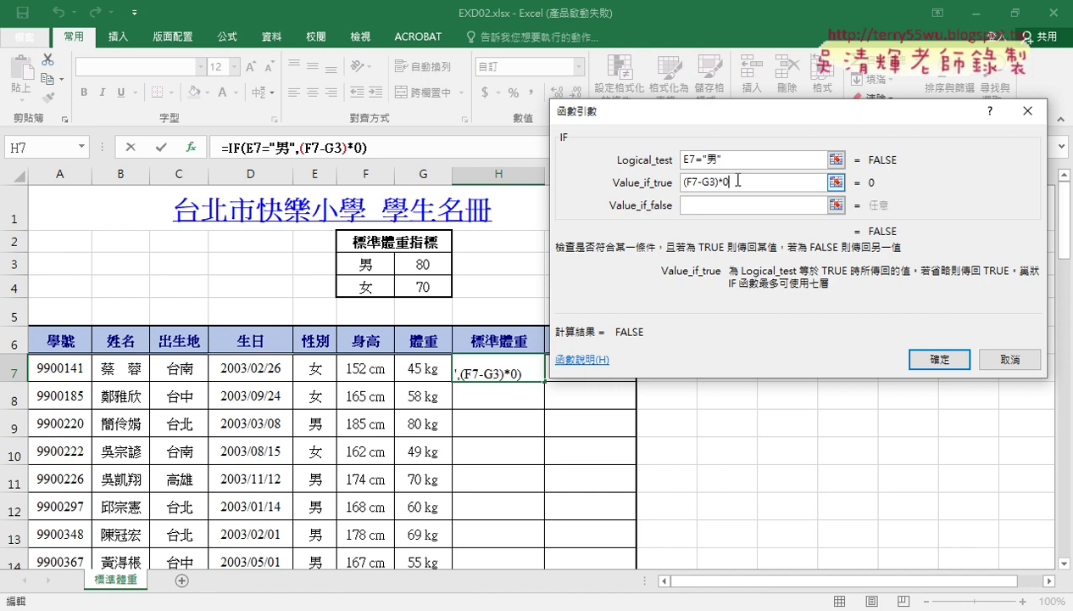
pyautogui.write('.7')
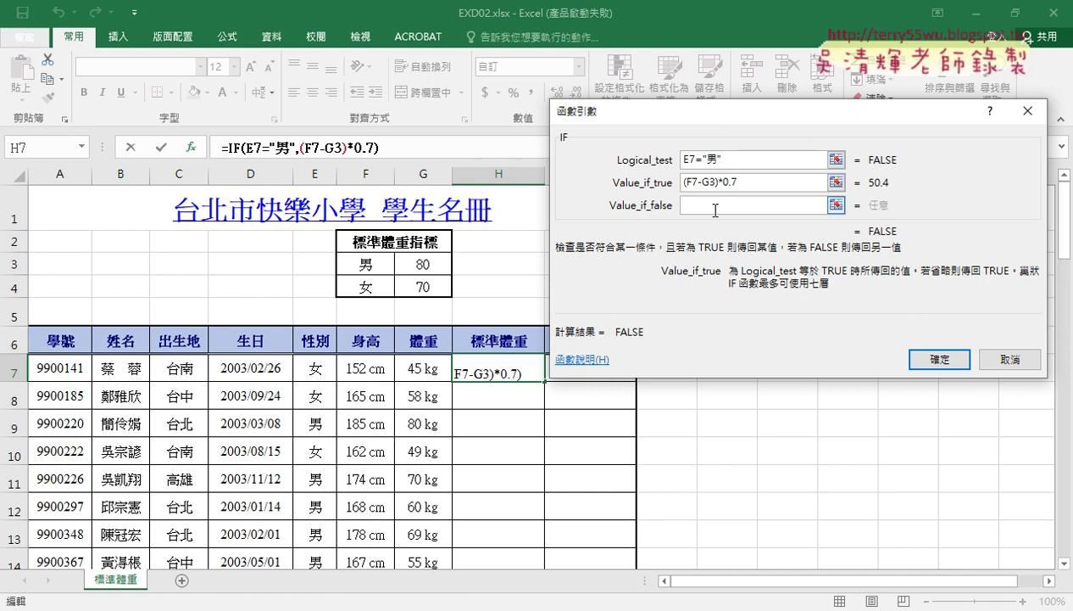
pyautogui.click(715, 207)
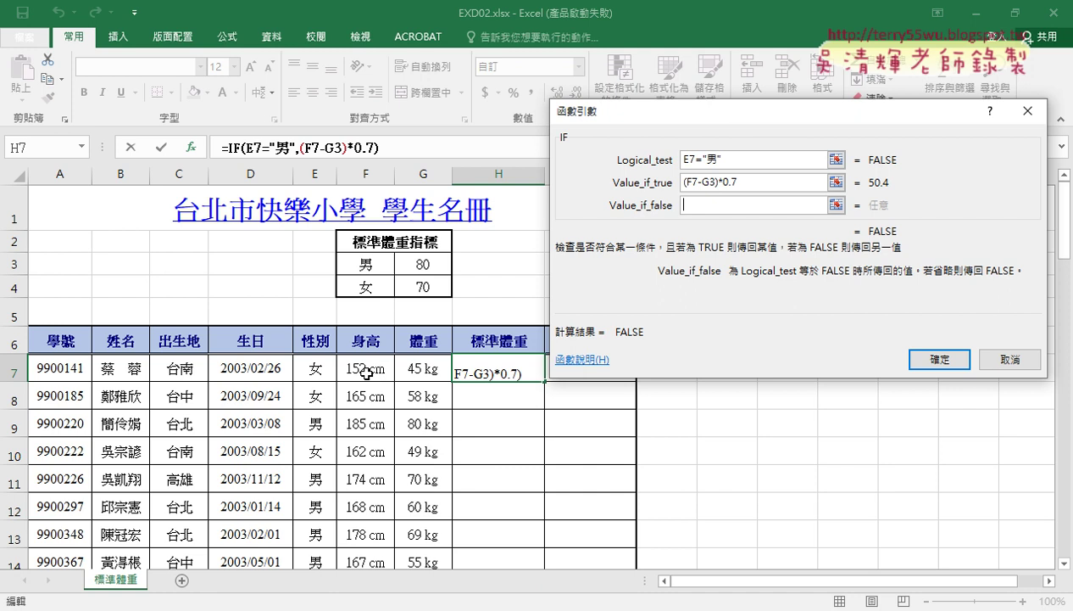
# Step: Set Value_if_false to (F7-G4)*0.6, giving a result of 49.2
pyautogui.click(366, 373)
pyautogui.write('-')
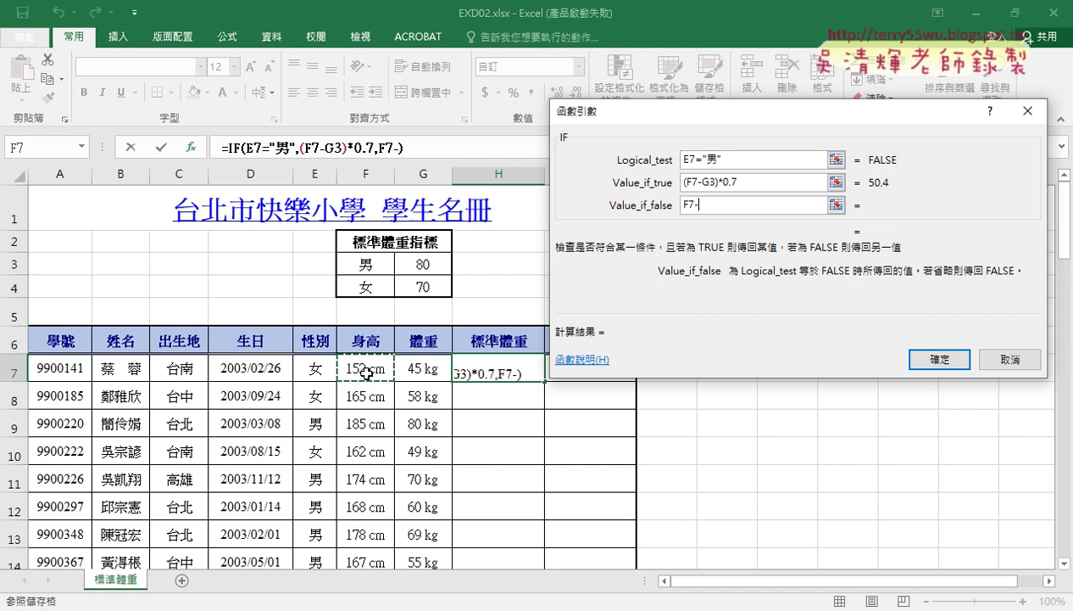
pyautogui.click(422, 287)
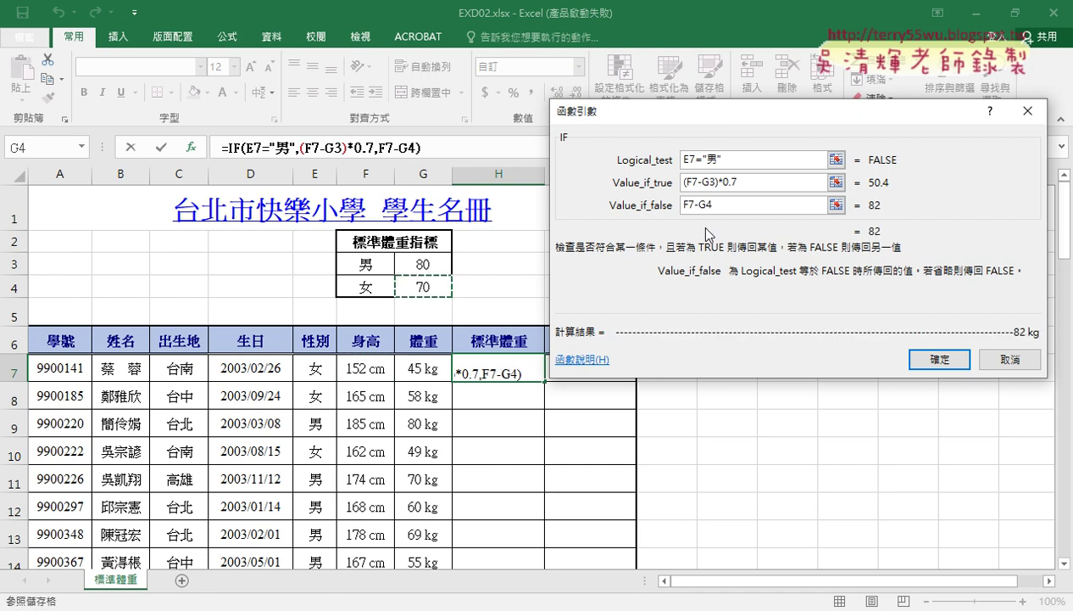
pyautogui.click(682, 204)
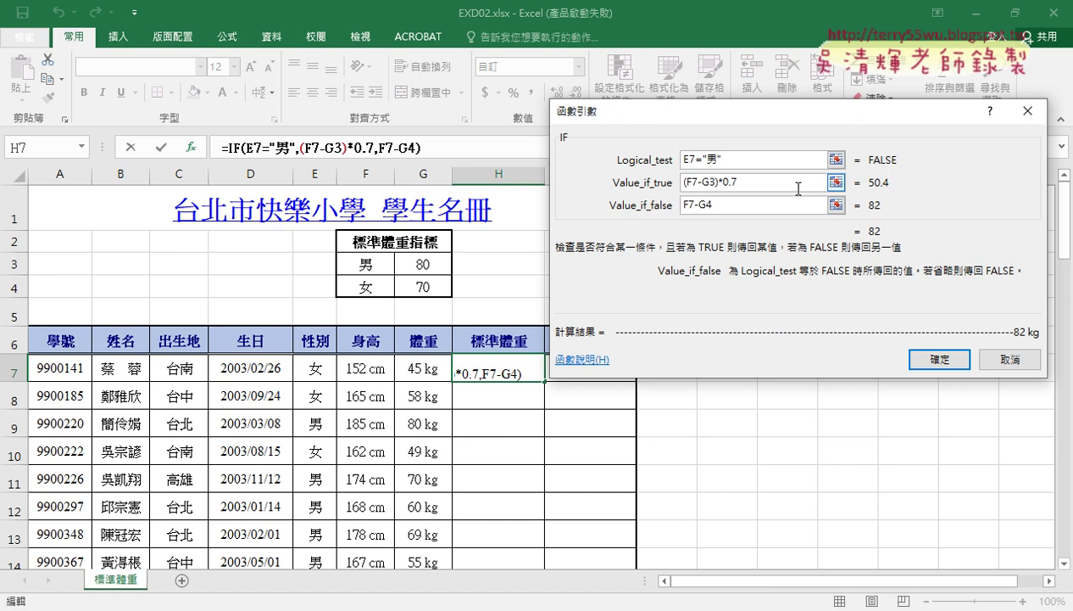
pyautogui.write('(F7-G4')
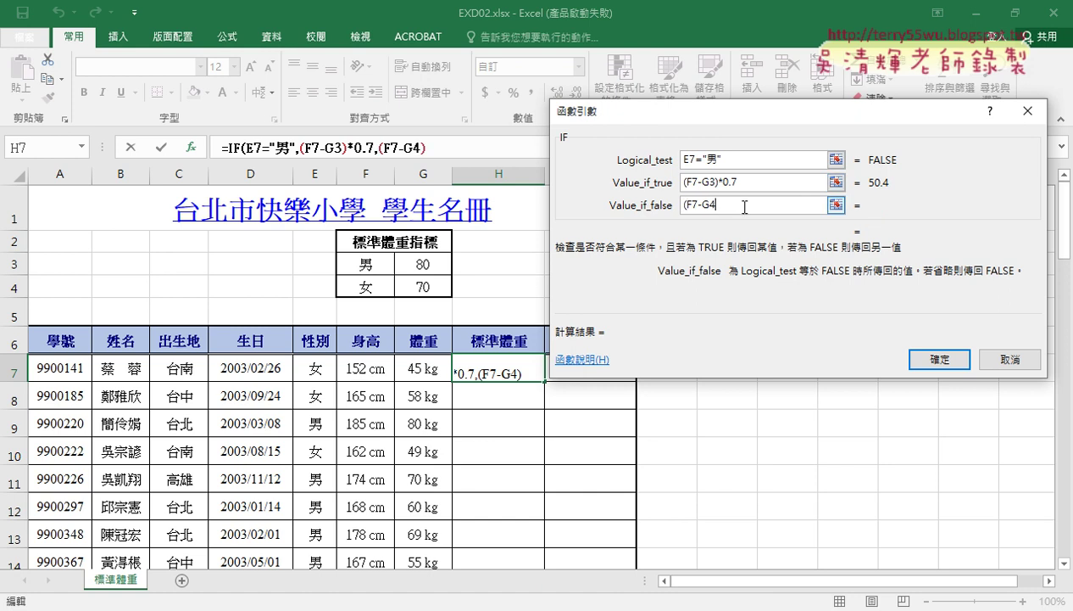
pyautogui.write(')*')
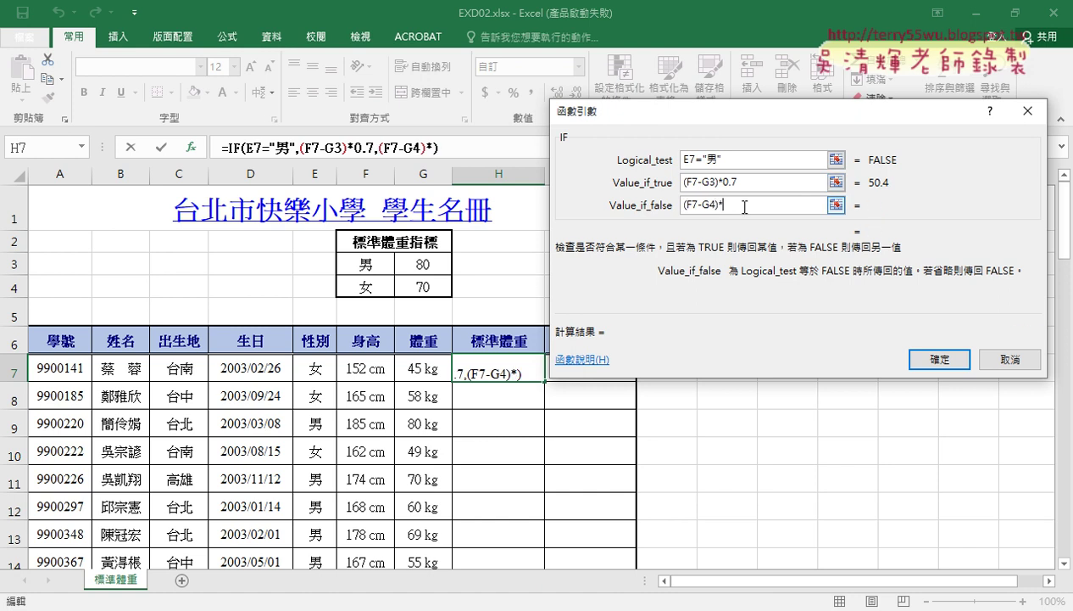
pyautogui.write('0.')
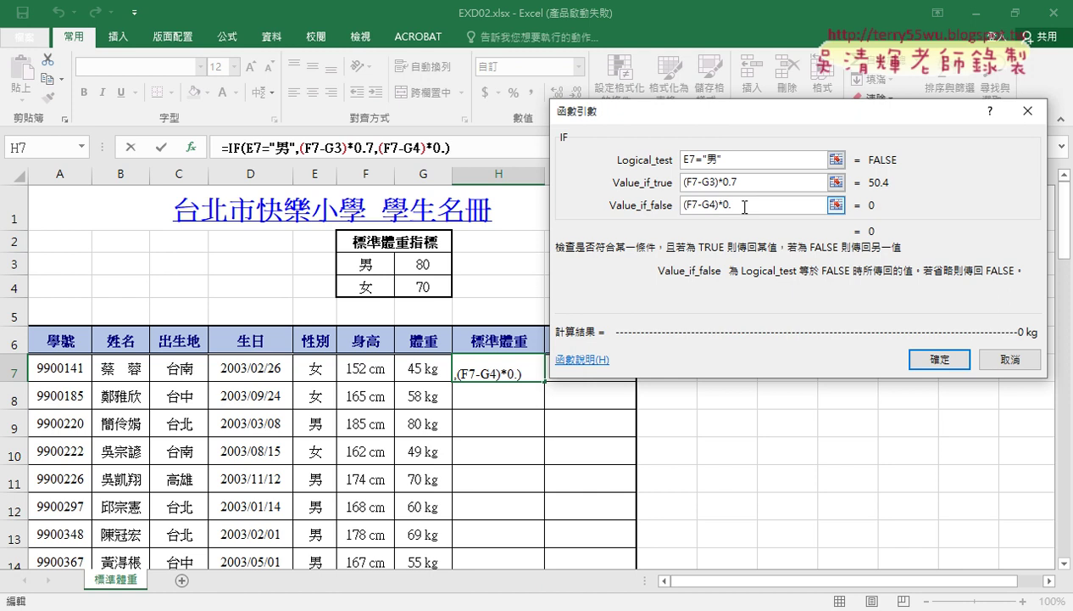
pyautogui.write('6')
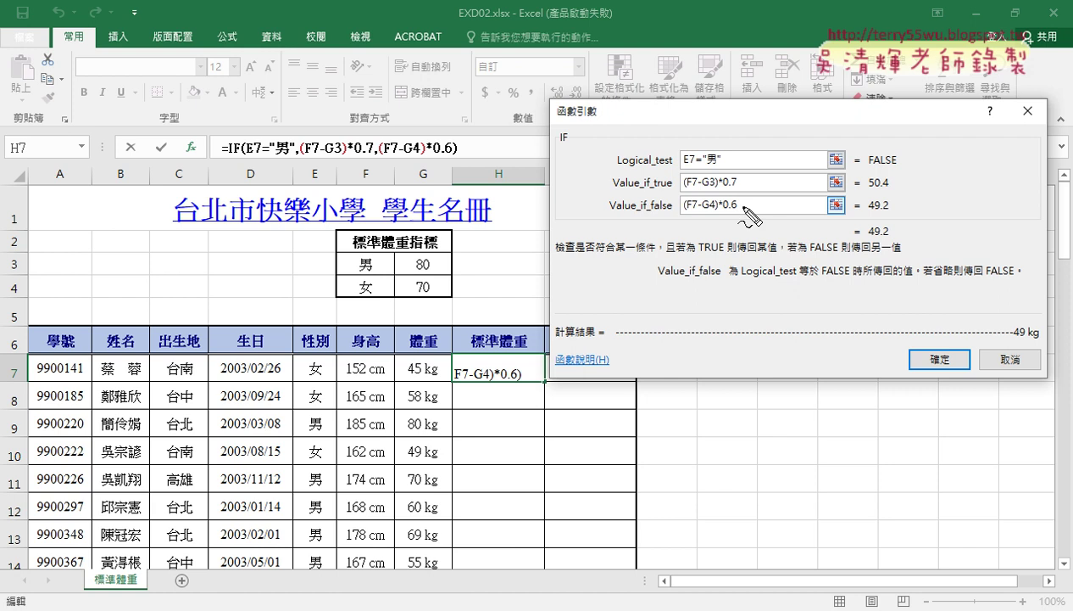
pyautogui.moveTo(895, 243)
pyautogui.mouseDown()
pyautogui.moveTo(882, 246)
pyautogui.moveTo(946, 205)
pyautogui.mouseUp()
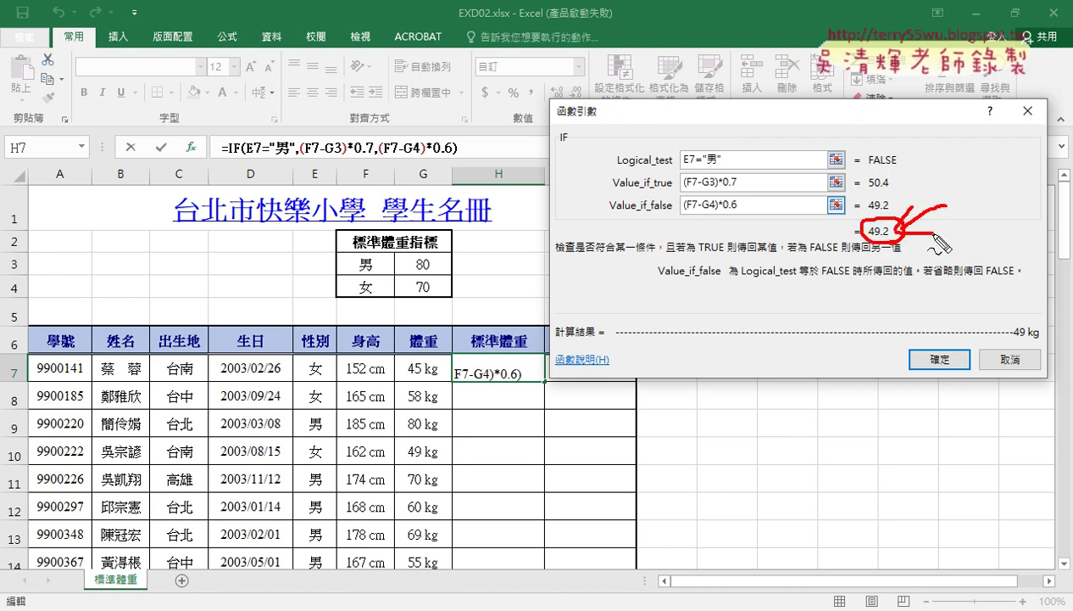
pyautogui.press('Escape')
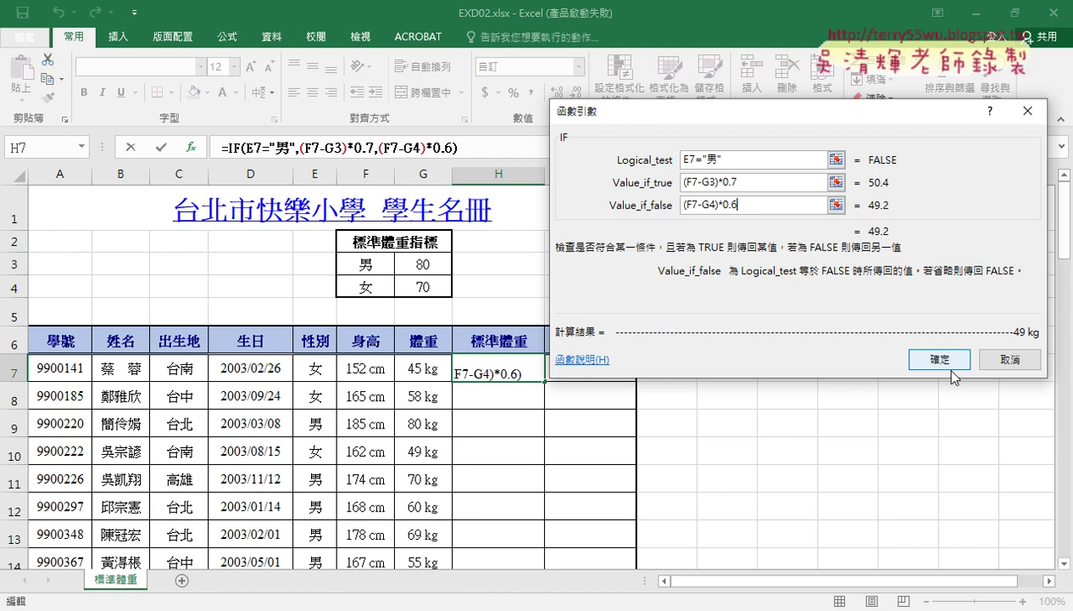
# Step: Confirm H7's IF formula, fill it down the 標準體重 column, and check the copy in H8
pyautogui.click(950, 365)
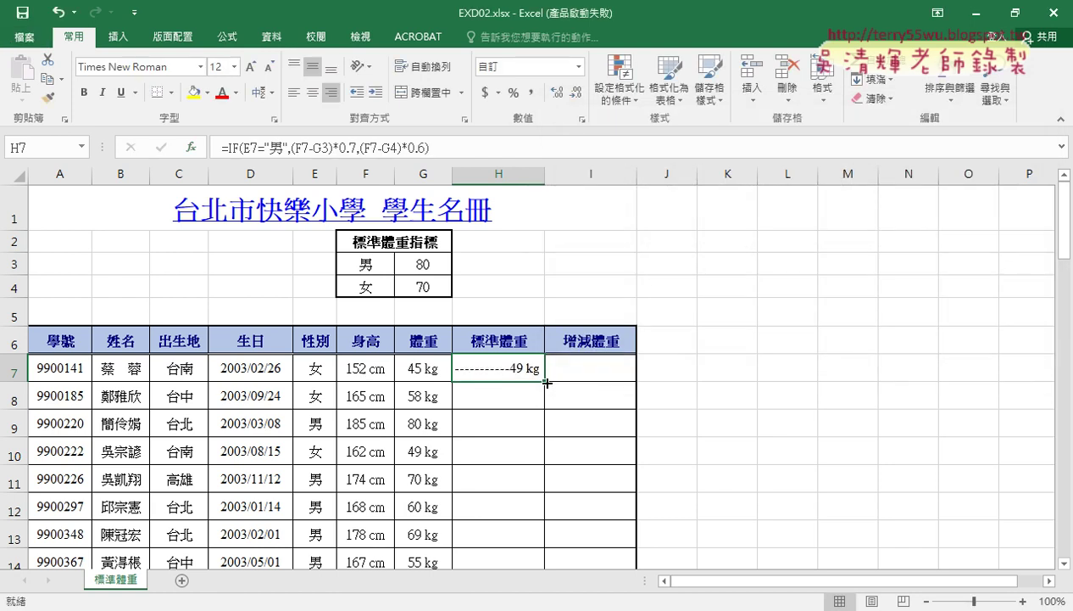
pyautogui.doubleClick(546, 382)
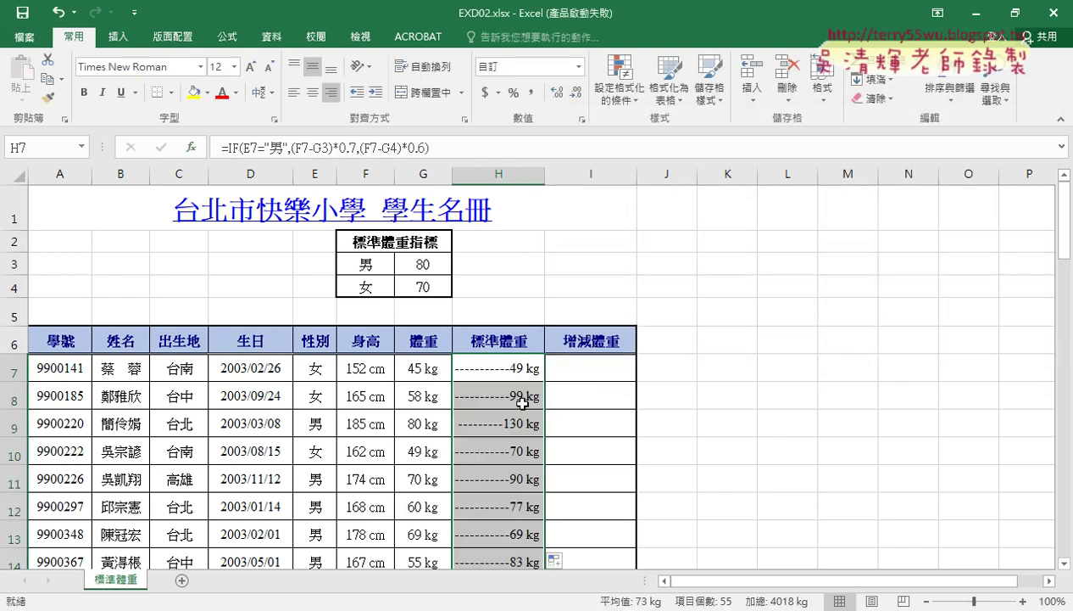
pyautogui.click(522, 404)
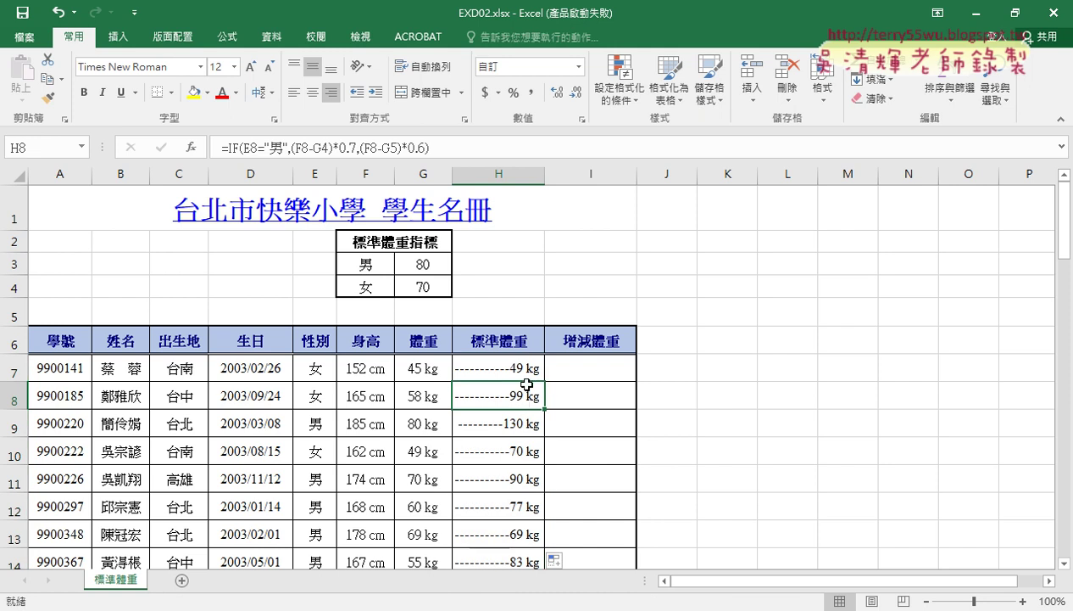
pyautogui.click(527, 371)
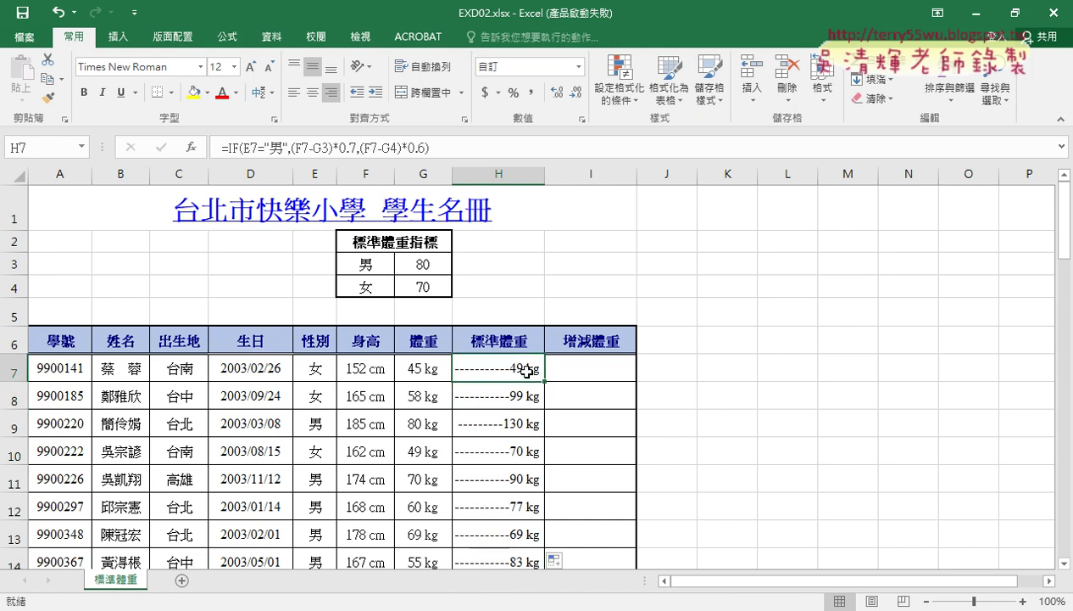
pyautogui.click(232, 147)
# Step: Reopen H7's IF Function Arguments and review its E7, F7, G3 and G4 references
pyautogui.click(194, 148)
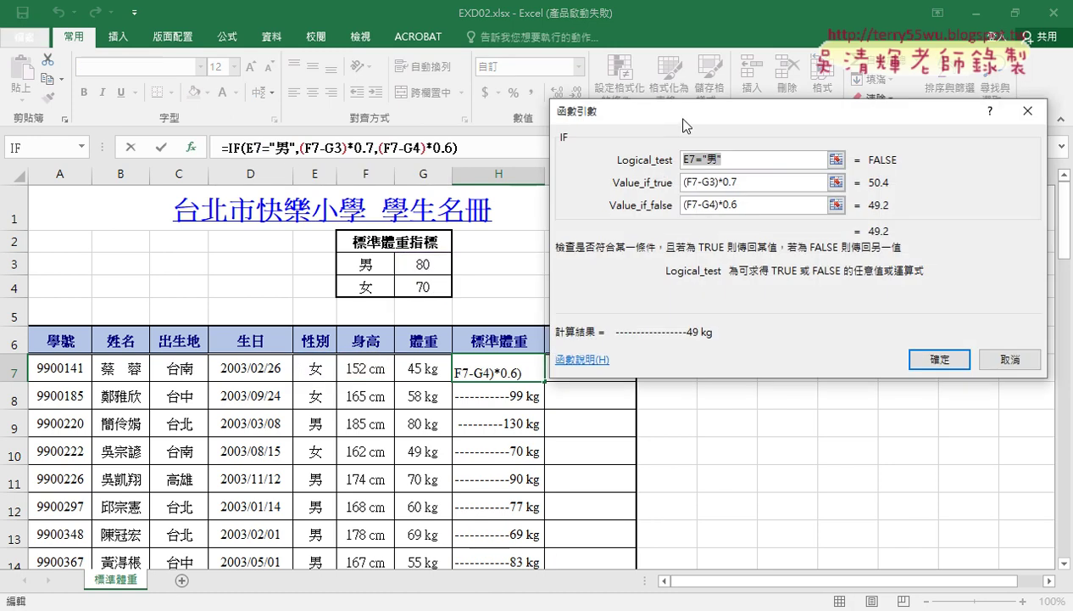
pyautogui.moveTo(676, 115); pyautogui.dragTo(663, 73)
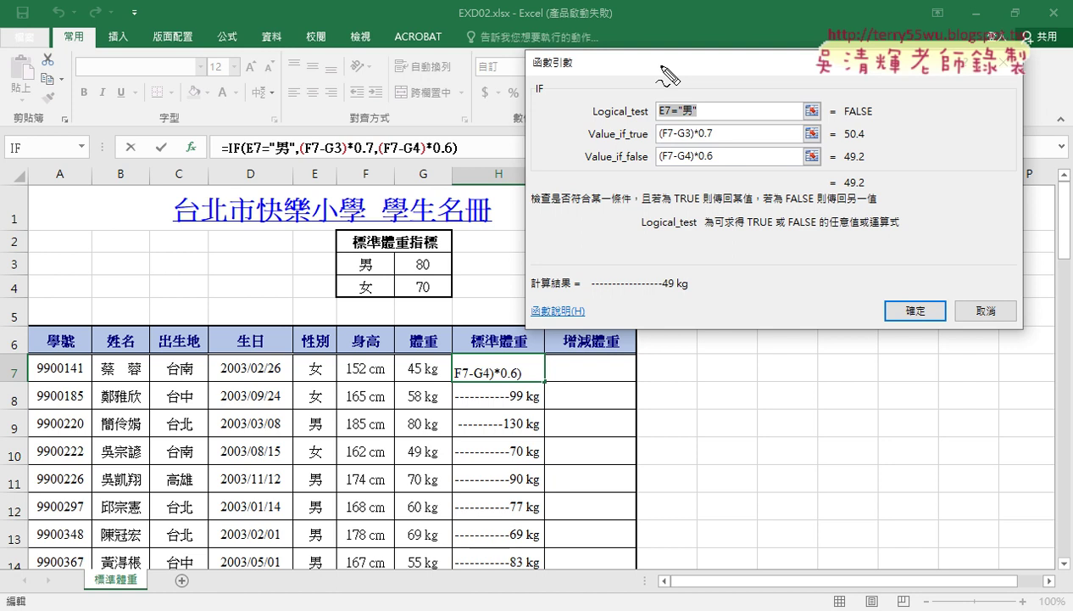
pyautogui.click(547, 375)
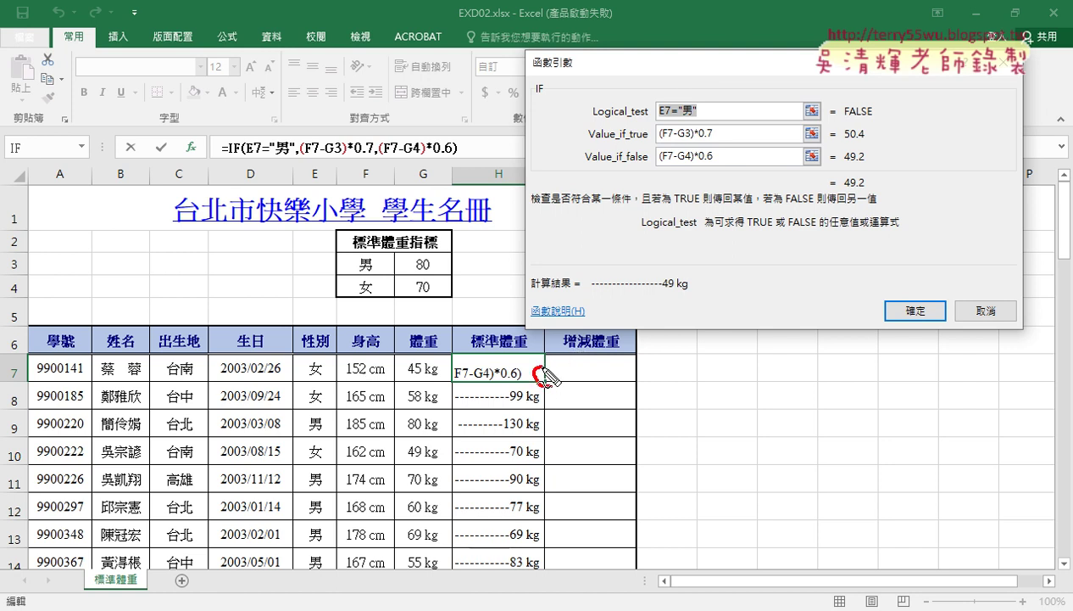
pyautogui.moveTo(545, 373)
pyautogui.mouseDown()
pyautogui.moveTo(545, 469)
pyautogui.moveTo(579, 422)
pyautogui.mouseUp()
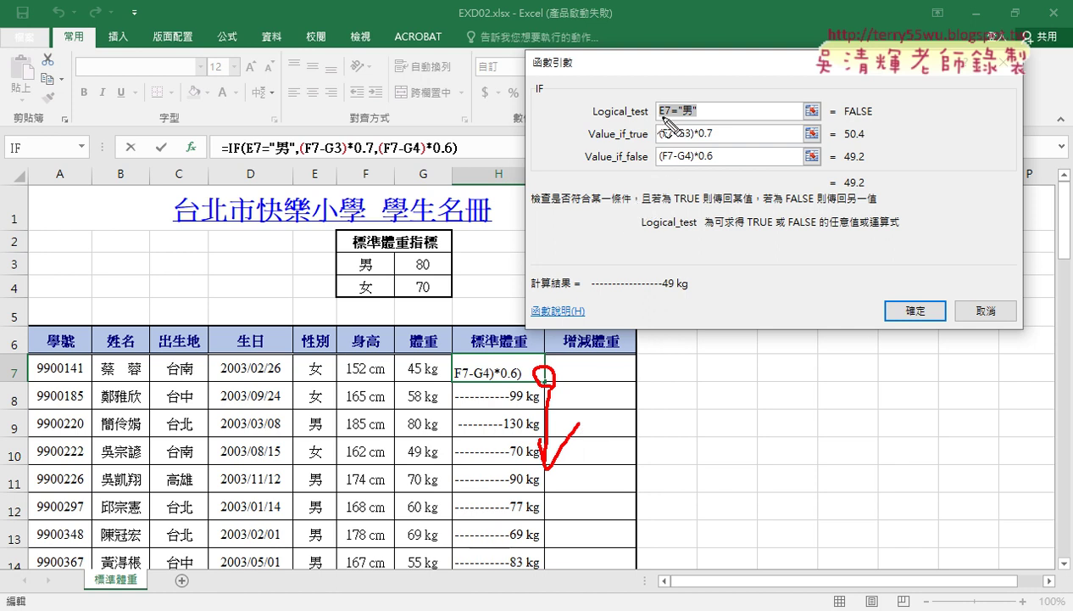
pyautogui.moveTo(659, 120); pyautogui.dragTo(671, 120)
pyautogui.moveTo(661, 165)
pyautogui.mouseDown()
pyautogui.moveTo(690, 141)
pyautogui.moveTo(691, 165)
pyautogui.mouseUp()
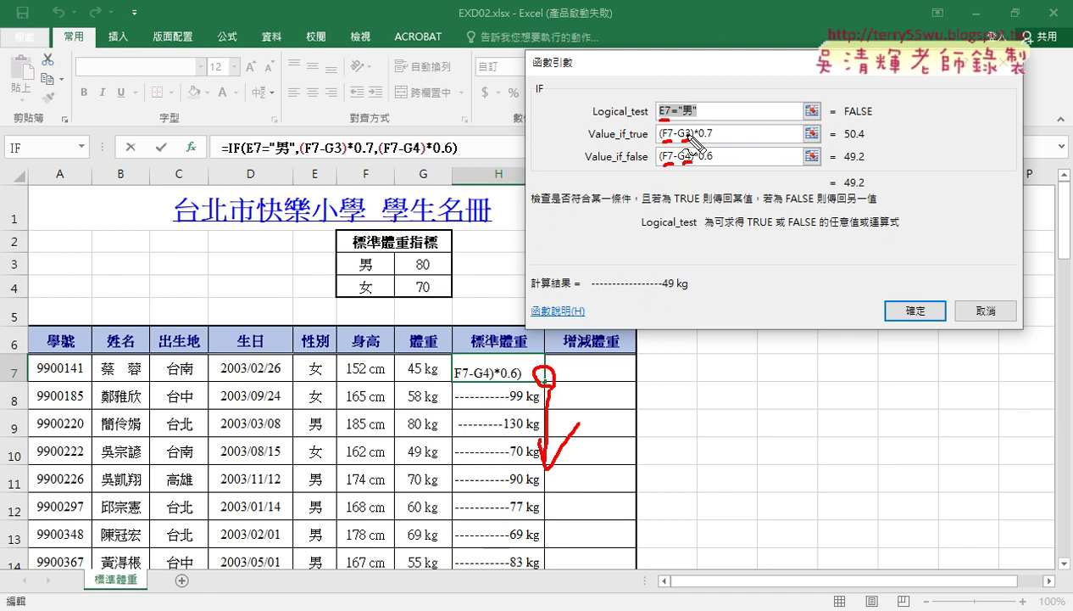
pyautogui.moveTo(428, 273); pyautogui.dragTo(424, 274)
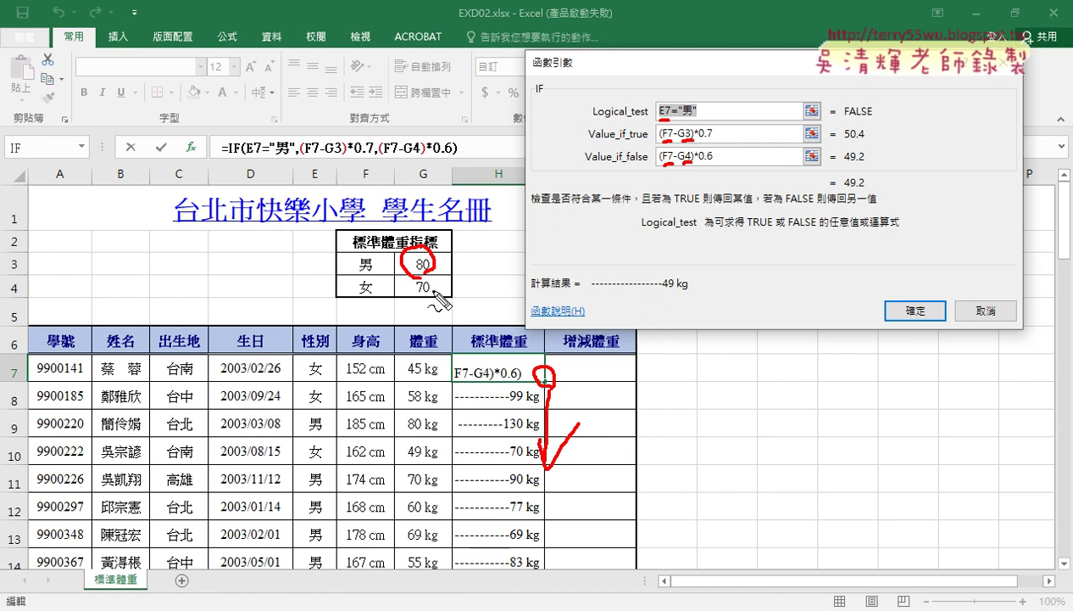
# Step: Change G3 and G4 in H7's IF arguments to G$3 and G$4, then confirm
pyautogui.press('Escape')
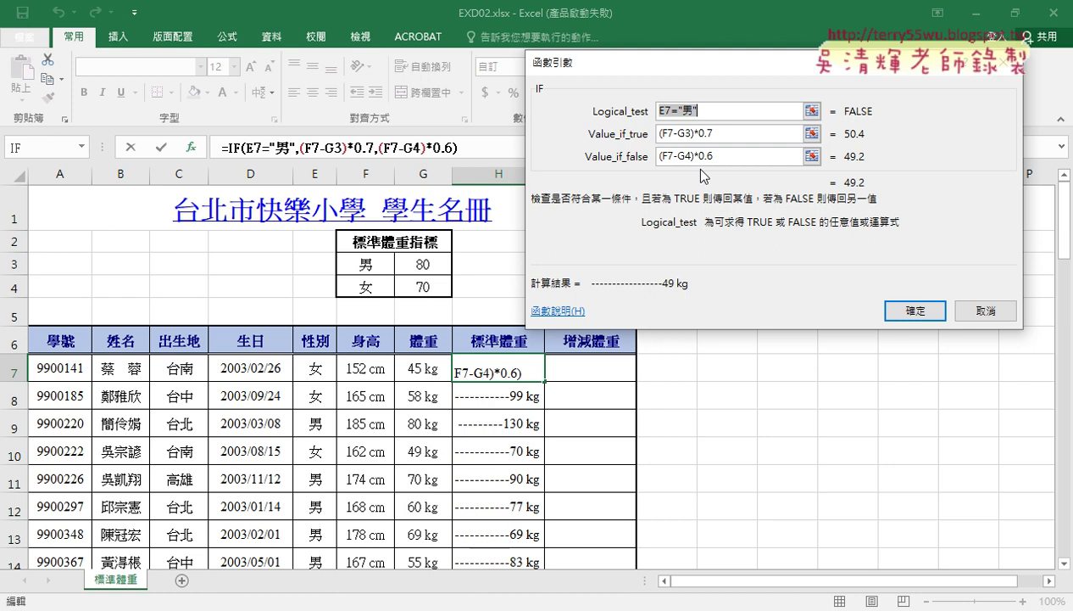
pyautogui.click(688, 133)
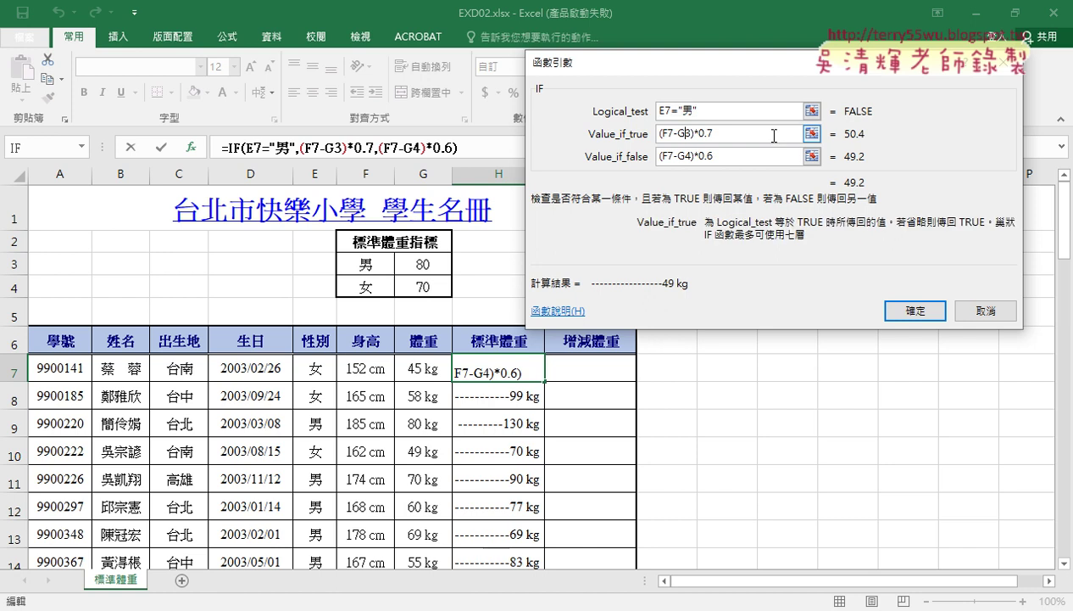
pyautogui.write('$')
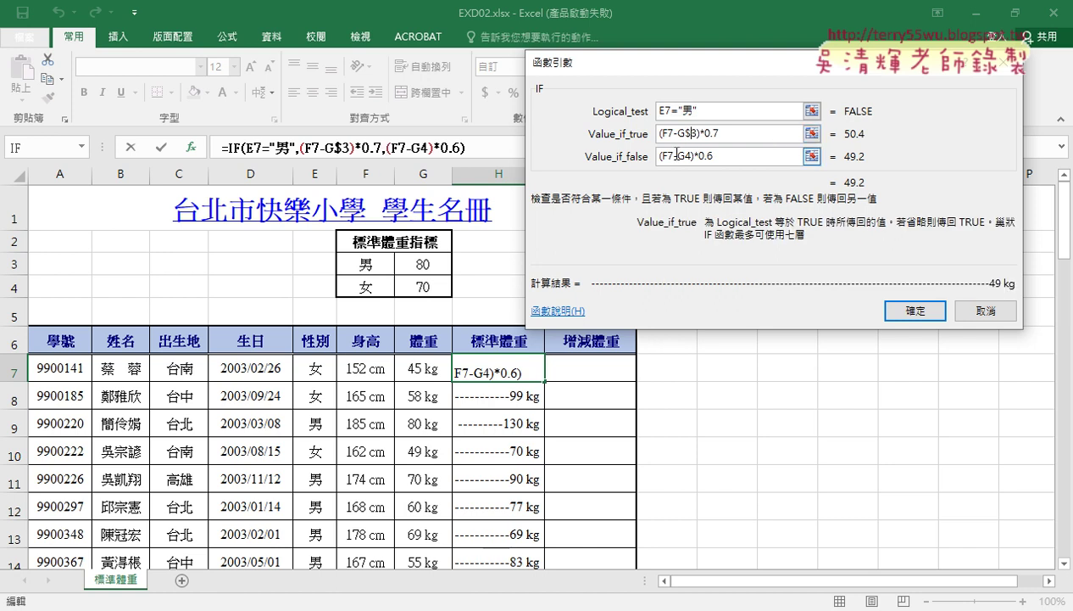
pyautogui.click(697, 156)
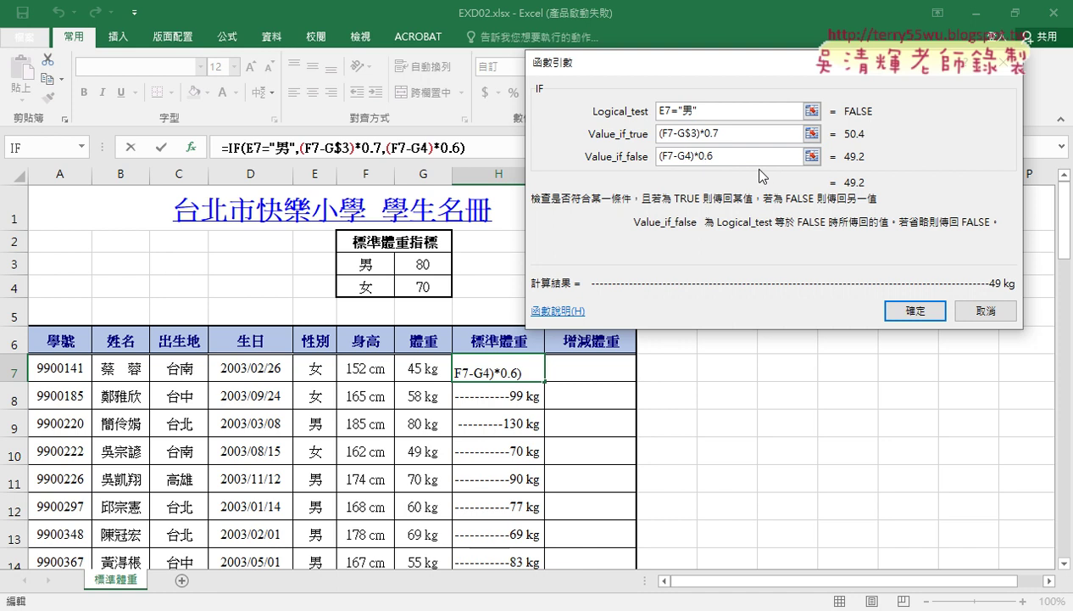
pyautogui.write('$')
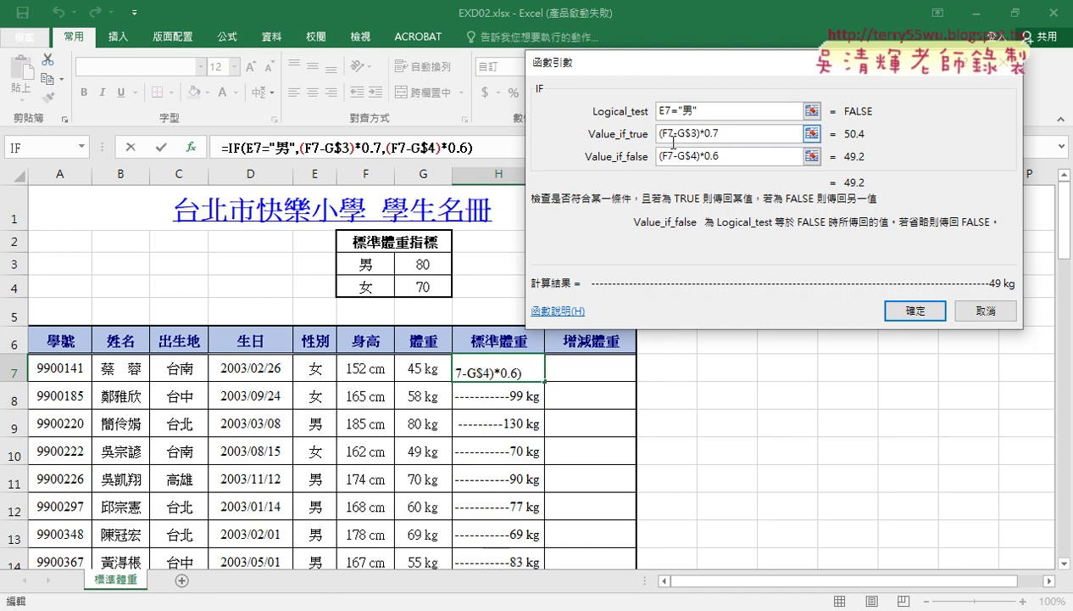
pyautogui.click(676, 135)
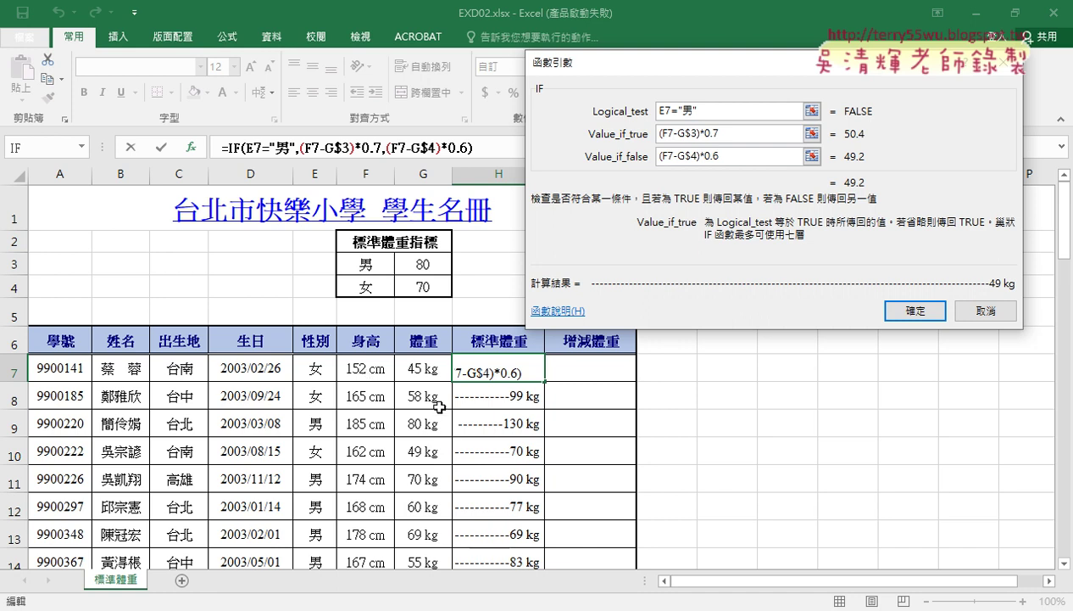
pyautogui.moveTo(684, 130); pyautogui.dragTo(697, 134)
pyautogui.click(694, 156)
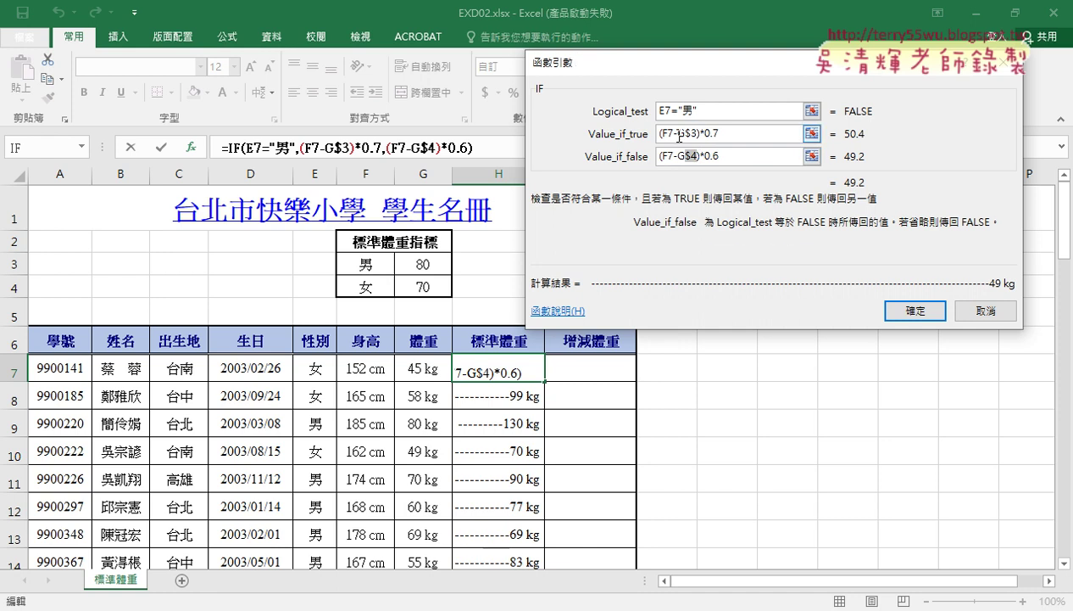
pyautogui.click(682, 133)
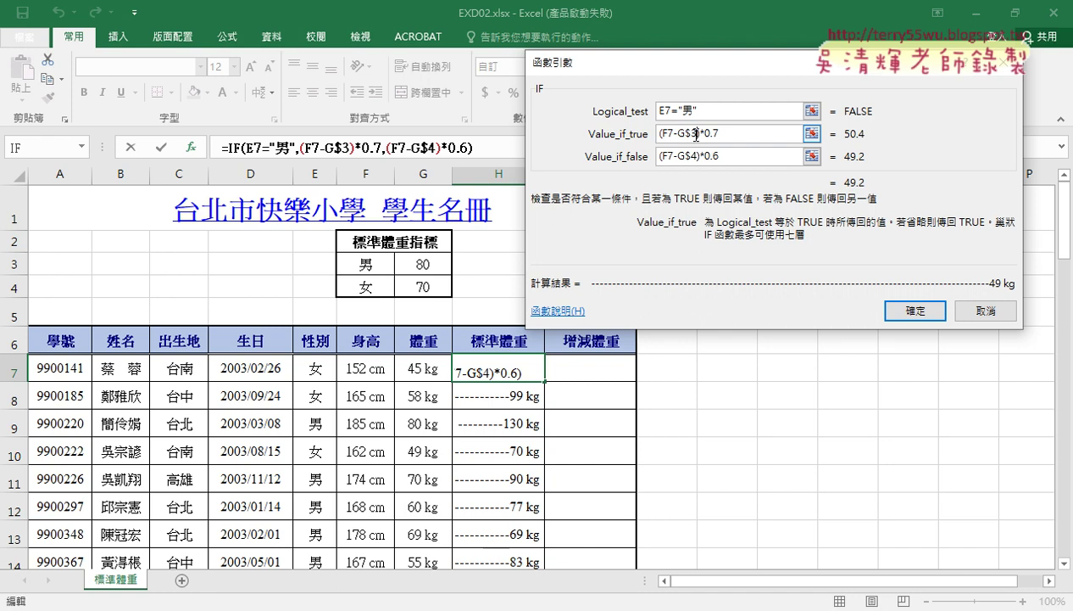
pyautogui.moveTo(694, 133); pyautogui.dragTo(686, 134)
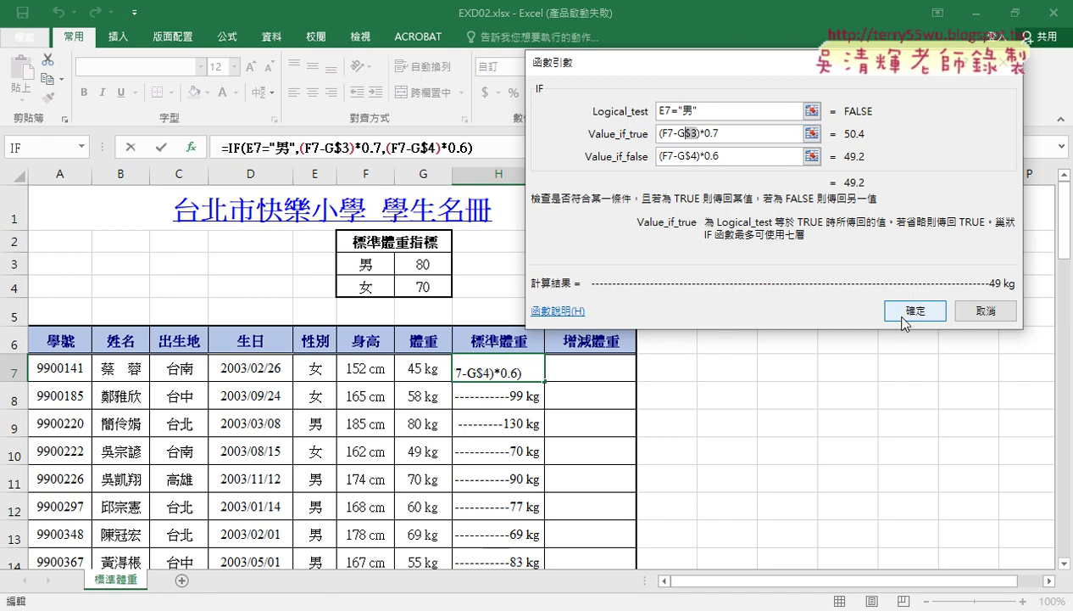
pyautogui.click(906, 310)
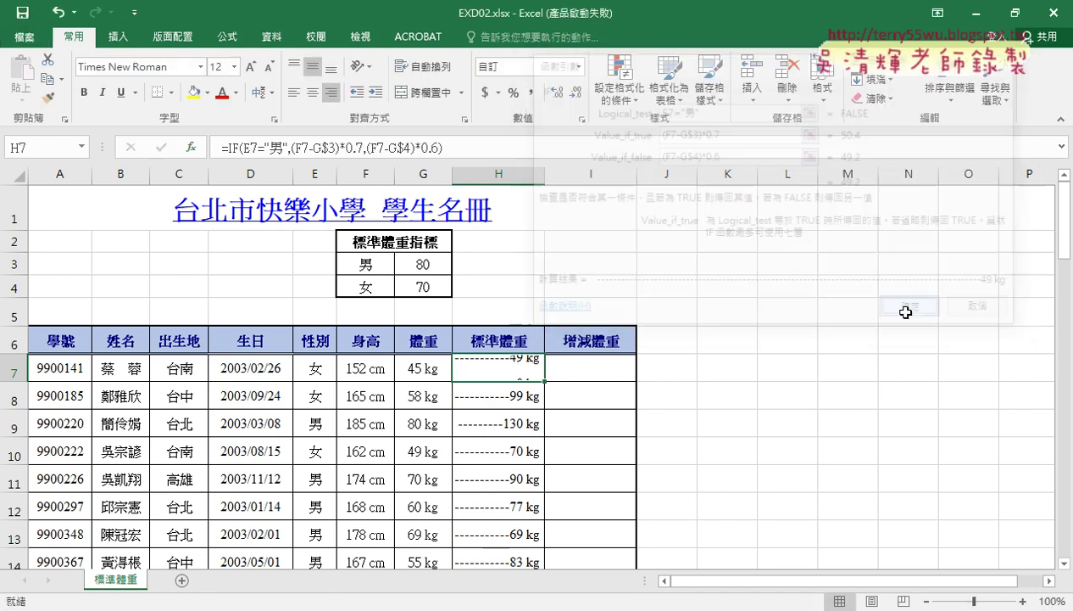
# Step: Fill H7's corrected formula down to H61 and check results such as 57, 74 and 55 kg
pyautogui.doubleClick(543, 382)
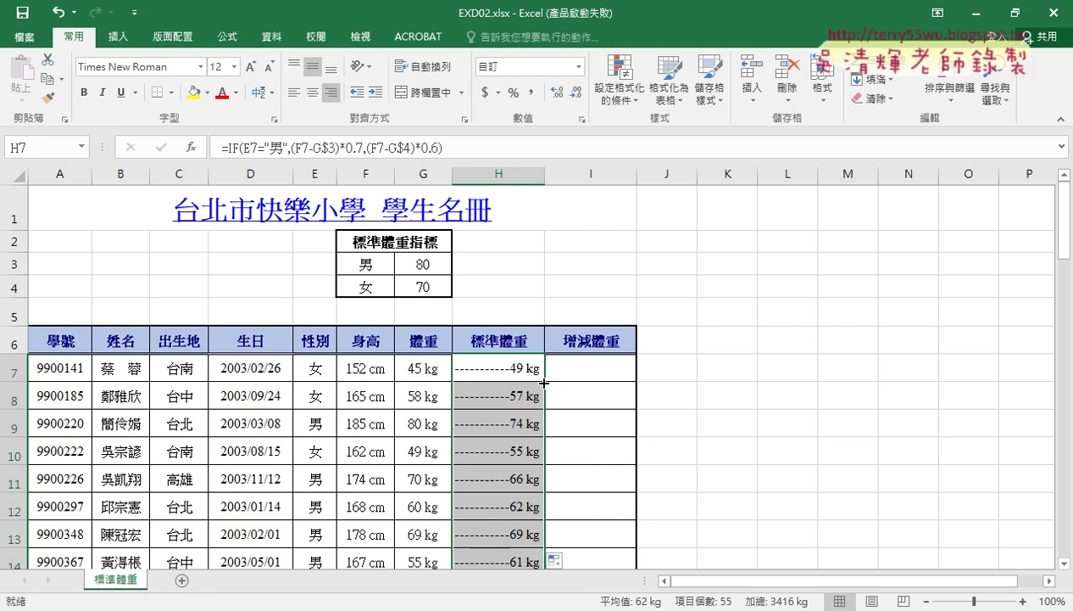
pyautogui.scroll(-2, 527, 407)
pyautogui.scroll(-3, 528, 408)
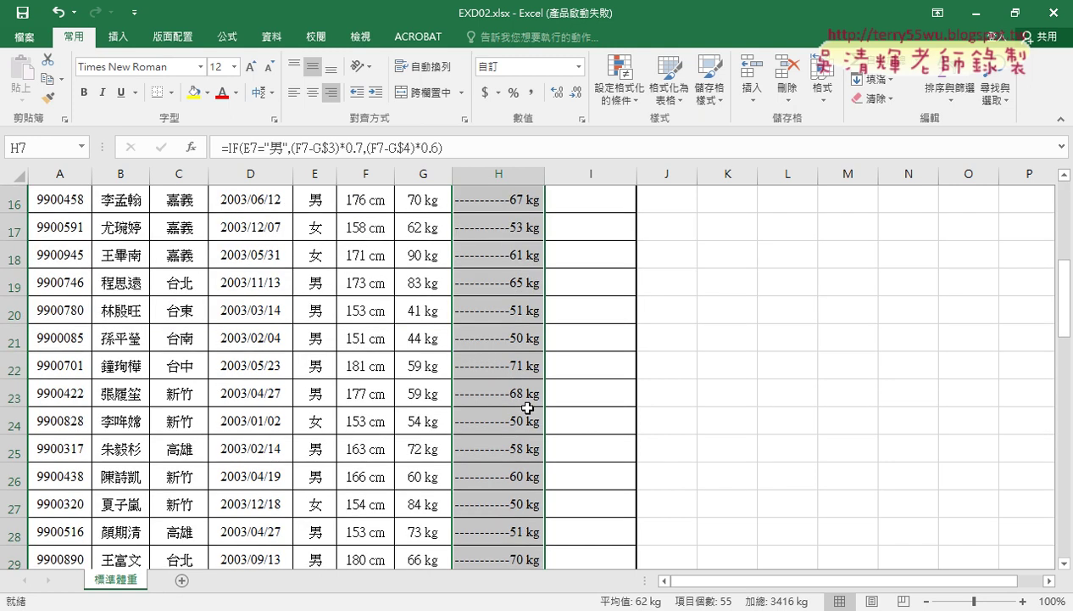
pyautogui.scroll(-2, 527, 408)
pyautogui.scroll(-3, 527, 407)
pyautogui.scroll(-5, 527, 408)
pyautogui.scroll(-3, 527, 408)
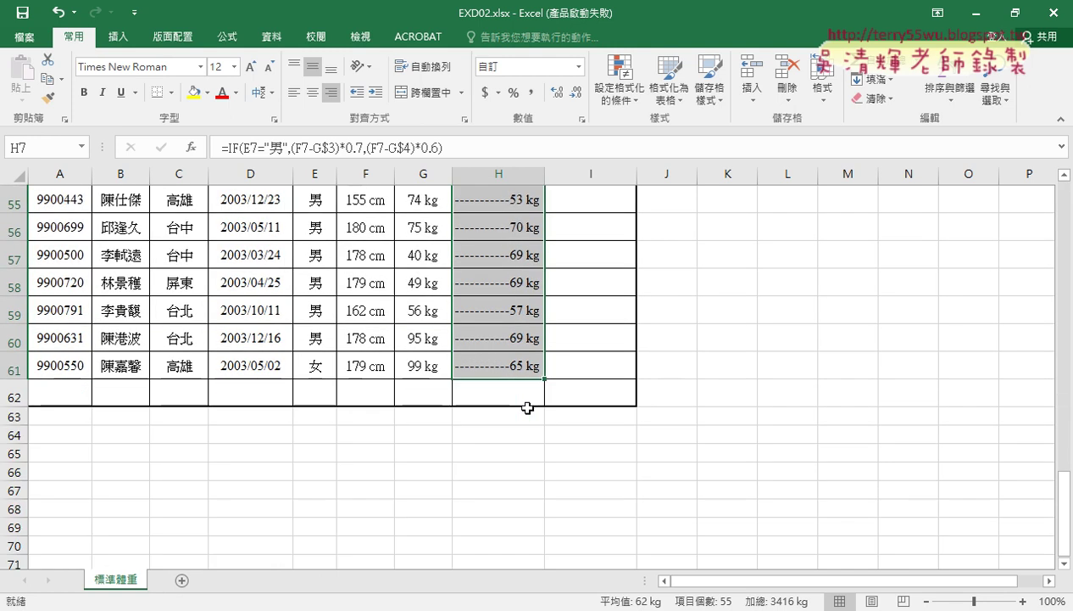
pyautogui.scroll(8, 527, 408)
pyautogui.scroll(5, 528, 408)
pyautogui.scroll(5, 523, 407)
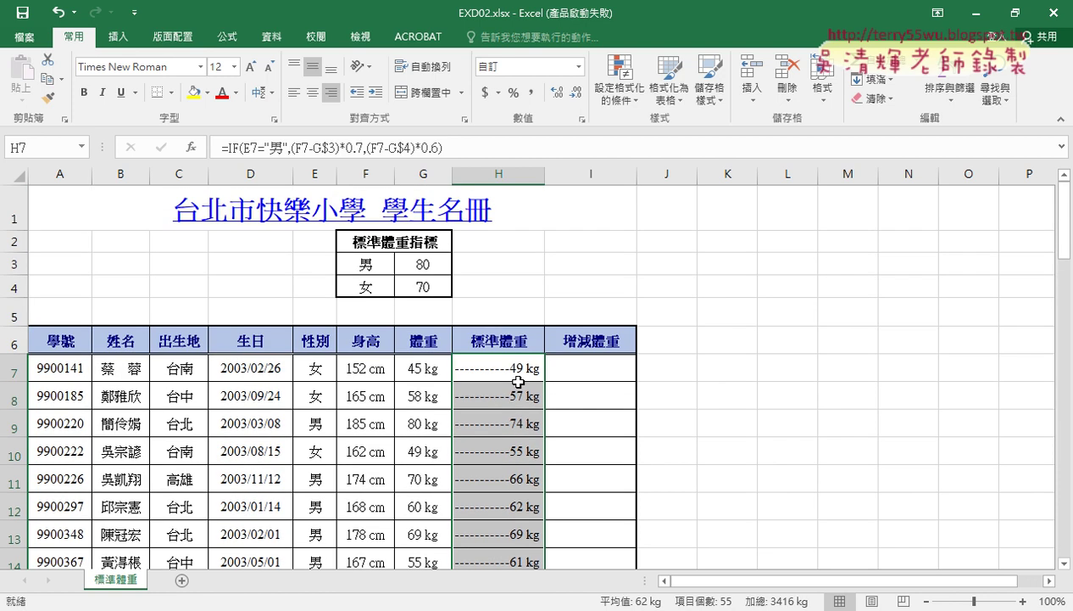
pyautogui.click(518, 369)
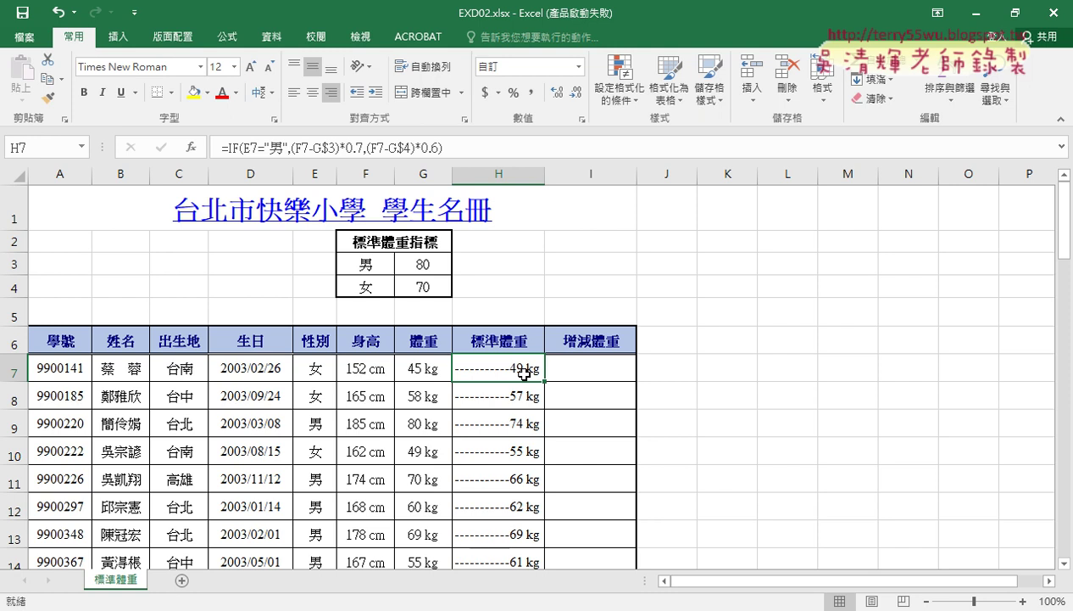
# Step: Review the IF arguments of H7's formula without changing anything
pyautogui.click(239, 148)
pyautogui.click(192, 147)
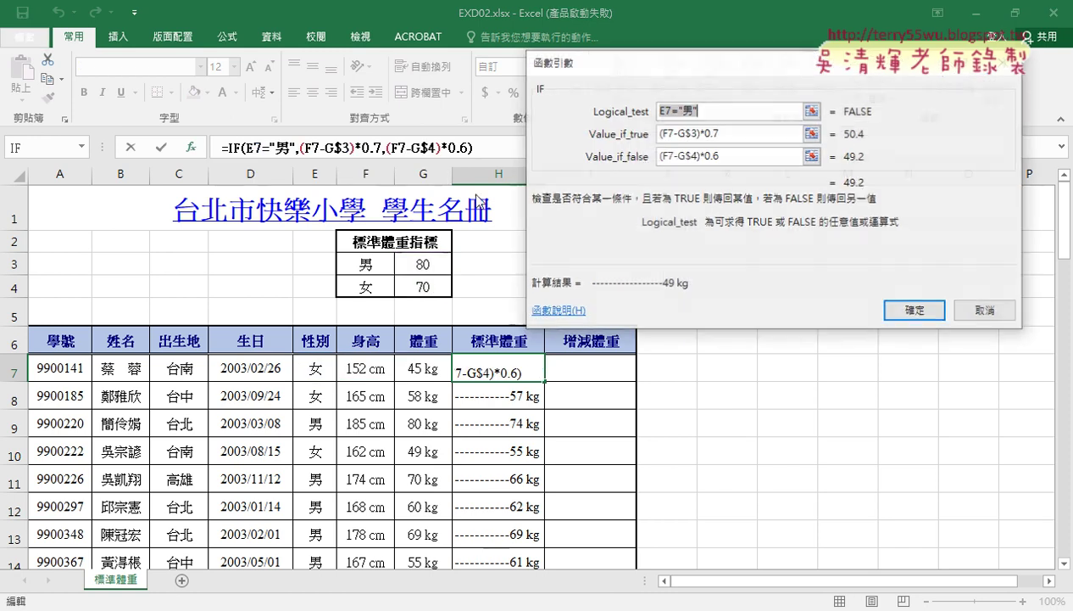
pyautogui.click(988, 311)
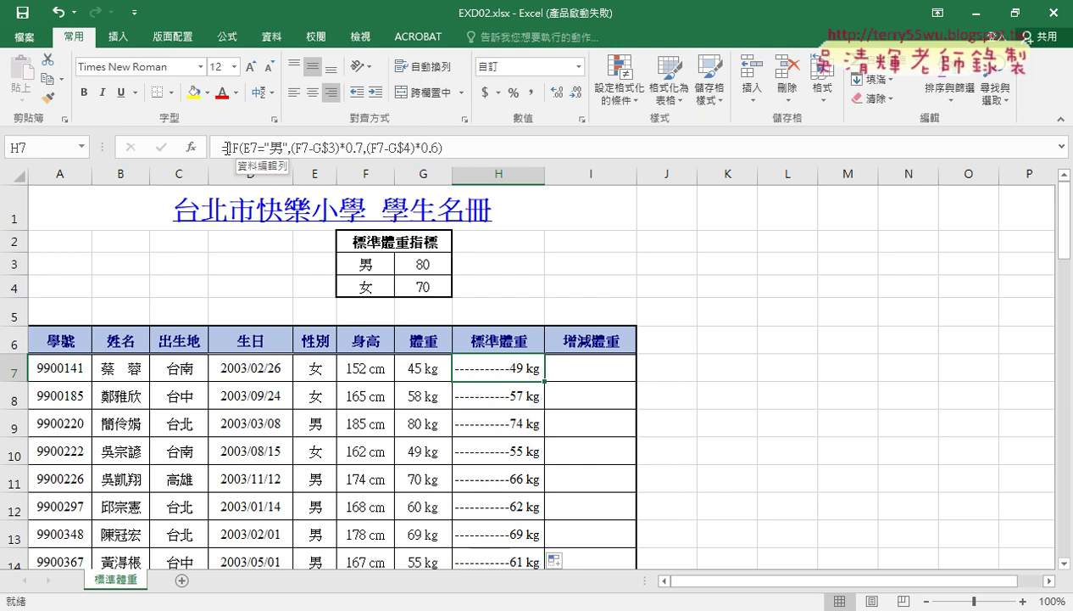
# Step: Select the whole IF expression after the equals sign in H7's formula
pyautogui.click(227, 148)
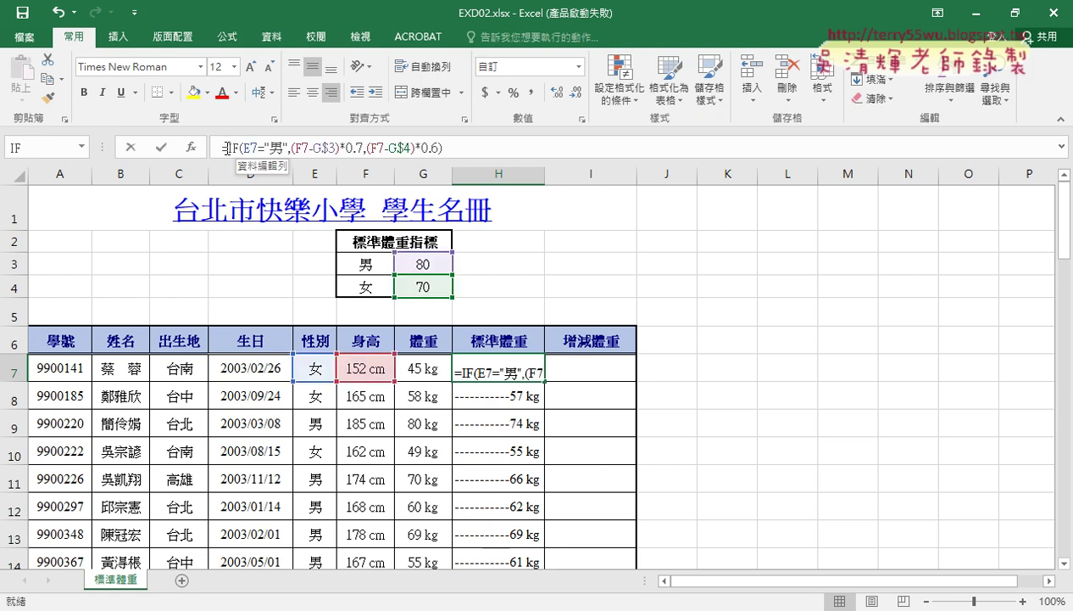
pyautogui.moveTo(228, 148); pyautogui.dragTo(380, 148)
pyautogui.moveTo(228, 149); pyautogui.dragTo(438, 149)
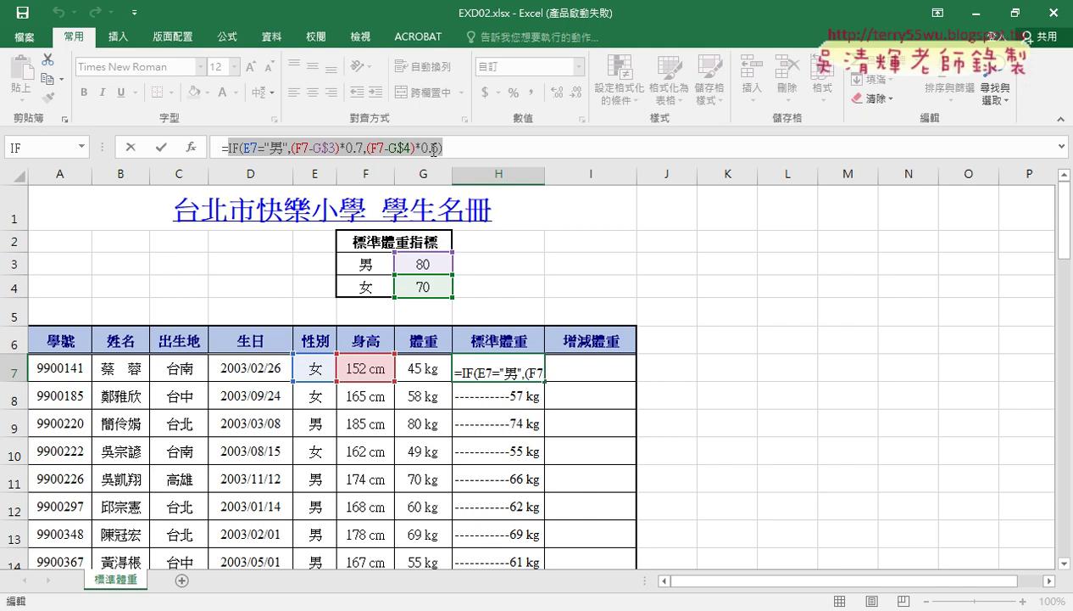
# Step: Cut the IF expression out of H7's formula, leaving only the equals sign
pyautogui.rightClick(370, 150)
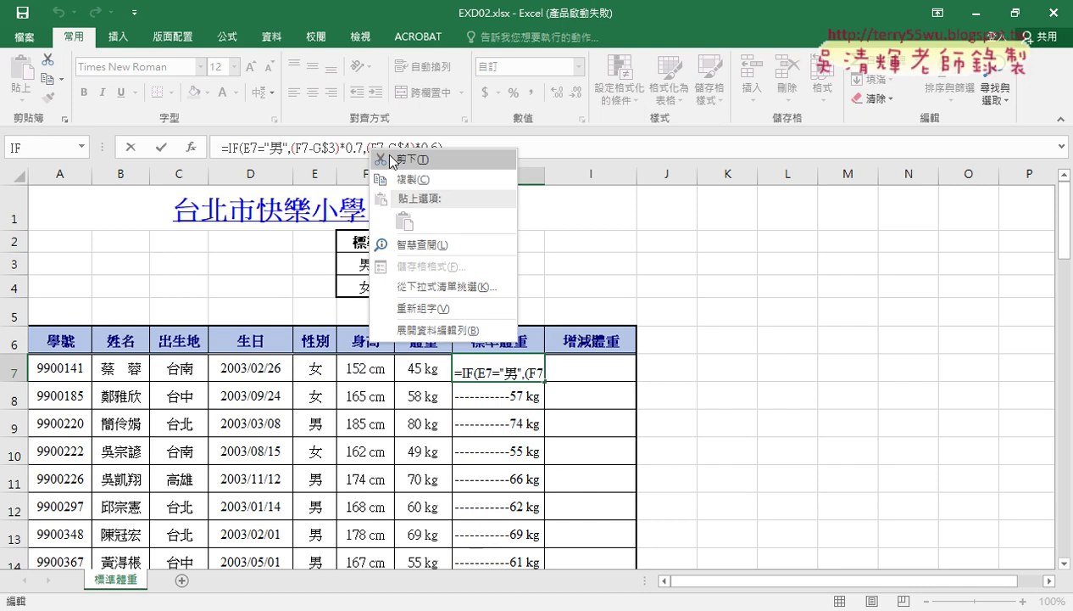
pyautogui.click(391, 156)
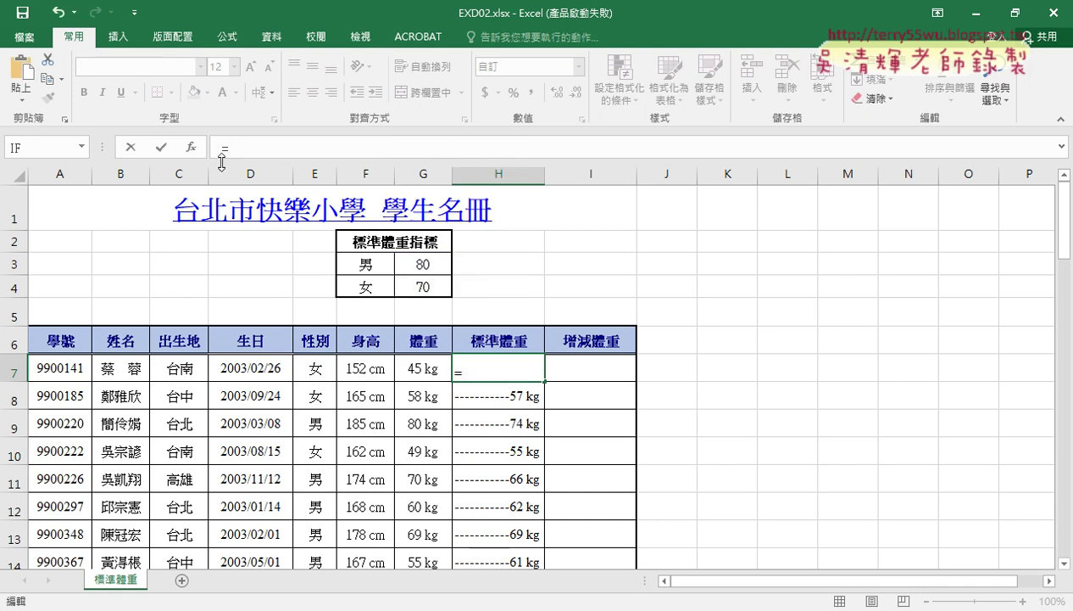
pyautogui.click(190, 147)
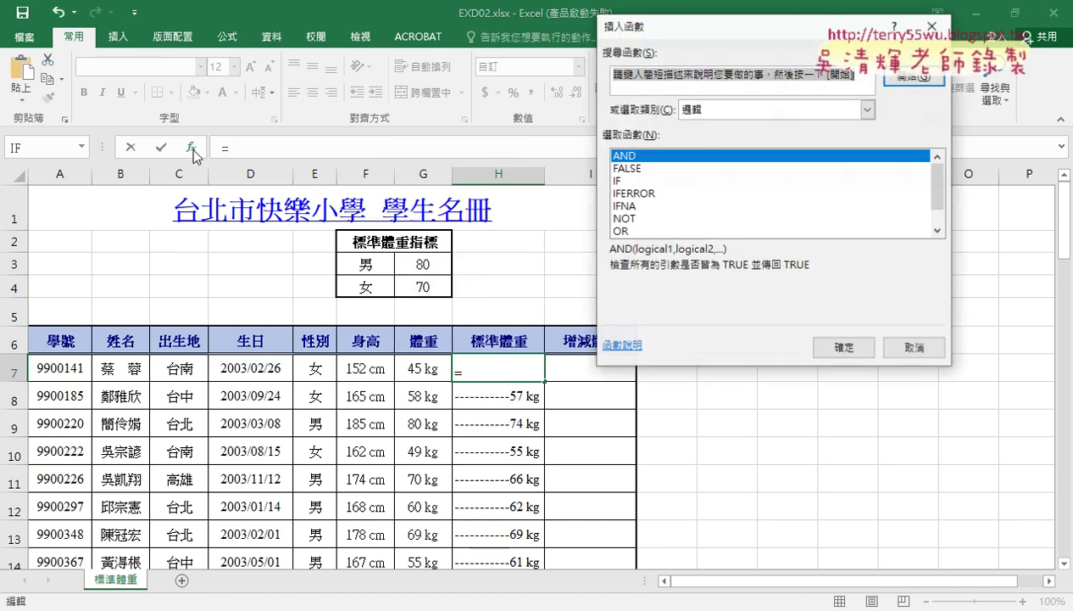
# Step: Pick ROUNDUP from the Math & Trig functions after comparing ROUND and ROUNDDOWN
pyautogui.click(735, 111)
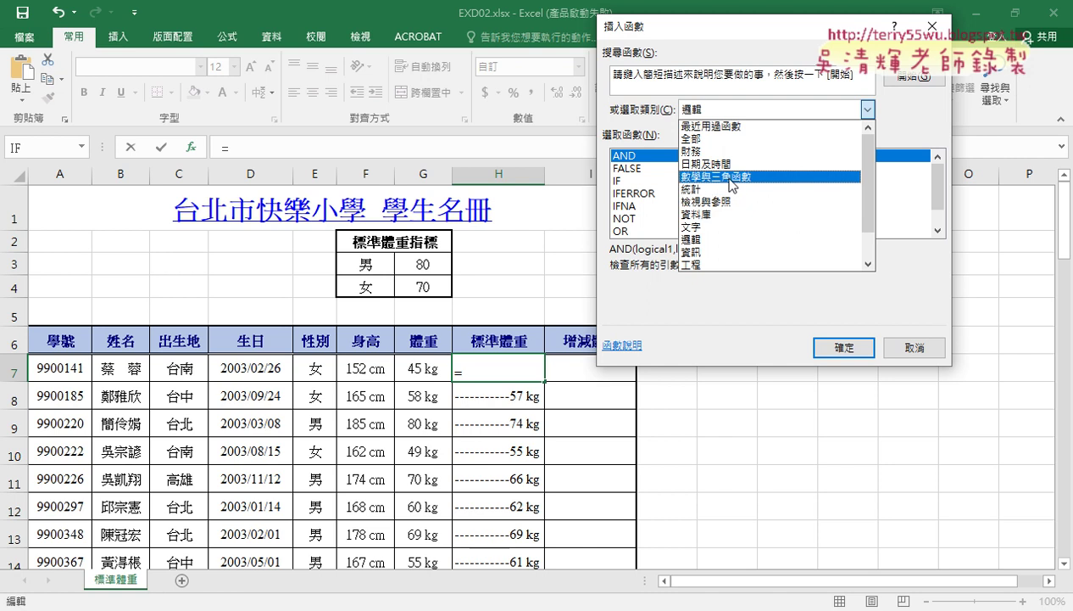
pyautogui.click(731, 176)
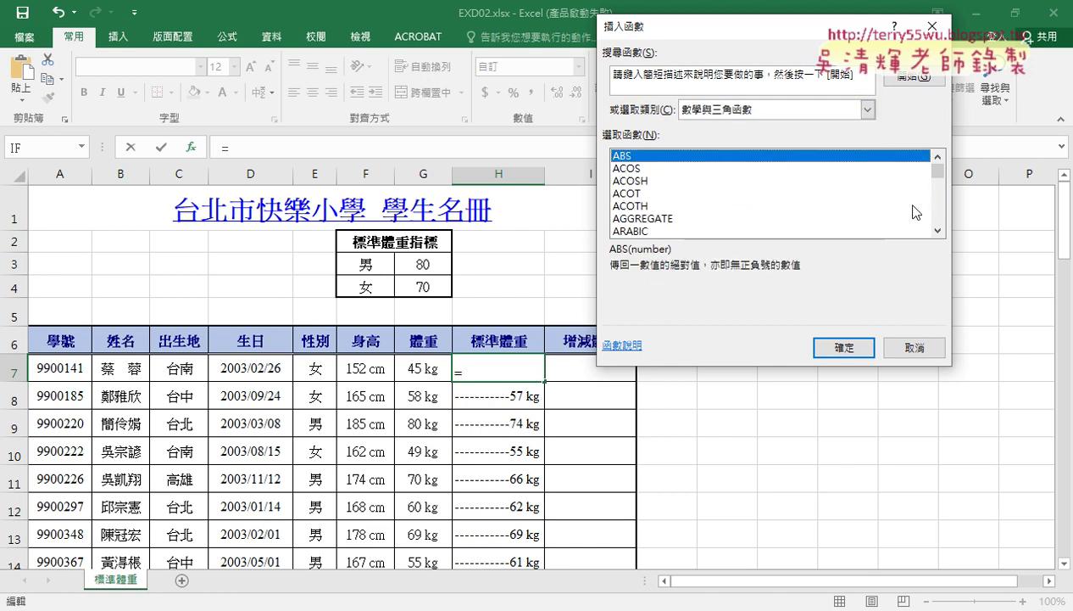
pyautogui.scroll(-2, 940, 195)
pyautogui.scroll(-4, 941, 202)
pyautogui.scroll(-4, 941, 202)
pyautogui.scroll(-1, 941, 203)
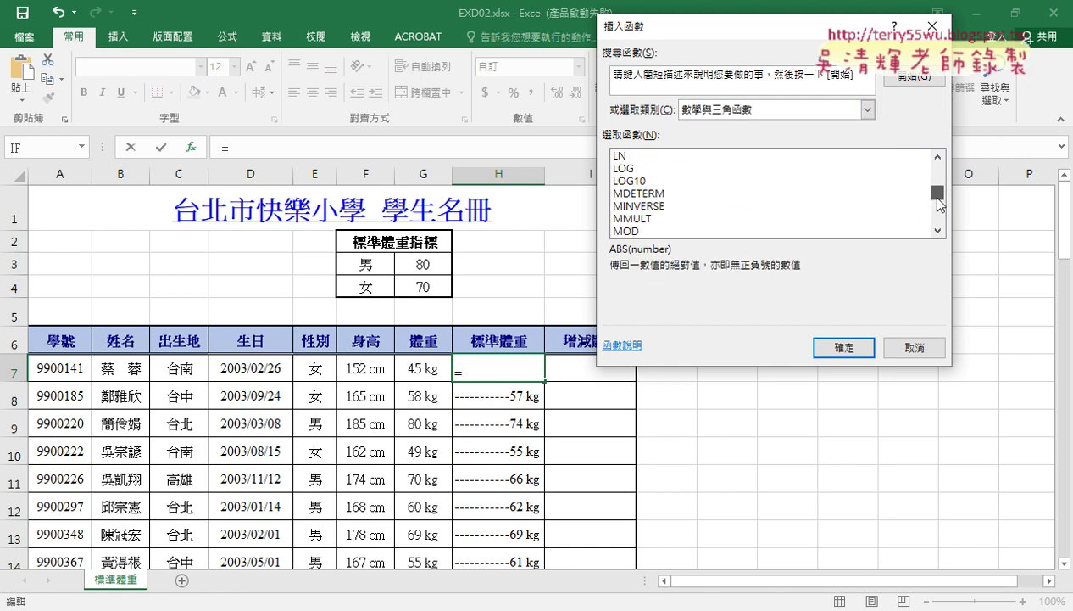
pyautogui.scroll(-2, 941, 205)
pyautogui.scroll(-2, 939, 208)
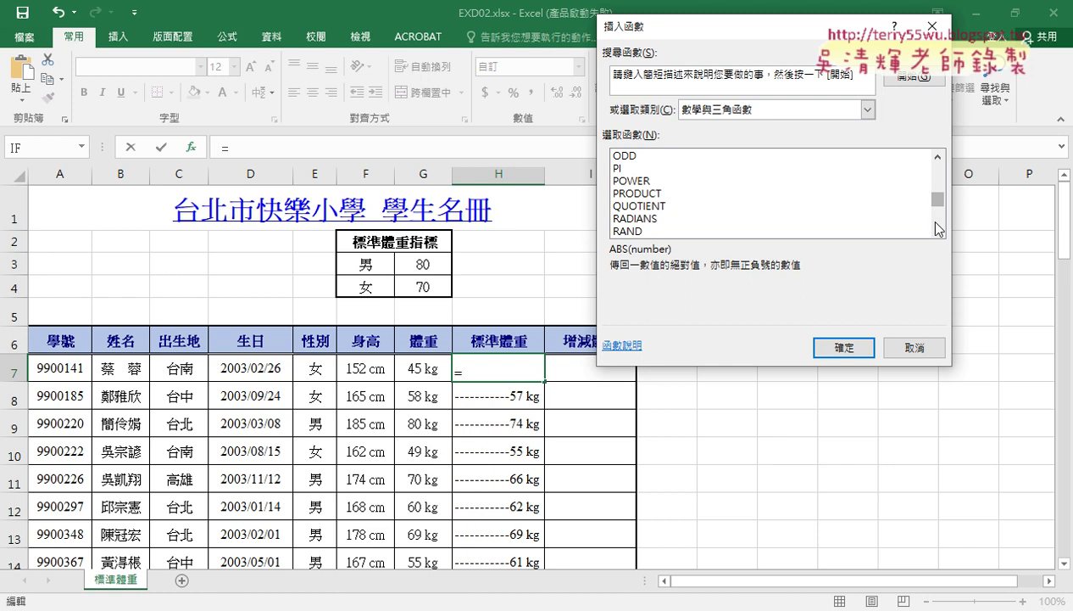
pyautogui.click(938, 229)
pyautogui.click(938, 229)
pyautogui.click(937, 229)
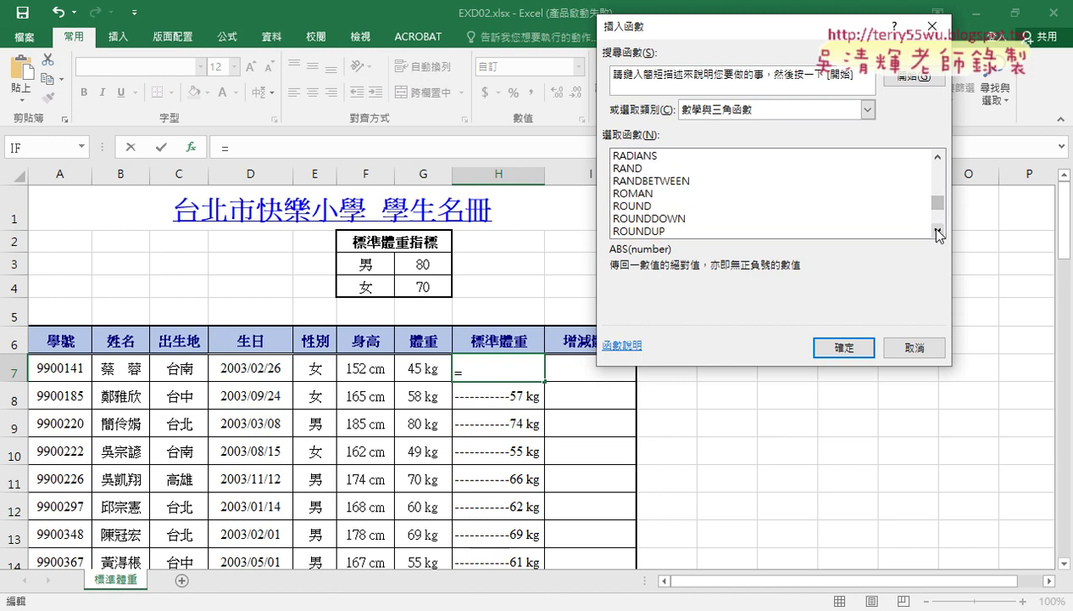
pyautogui.click(635, 207)
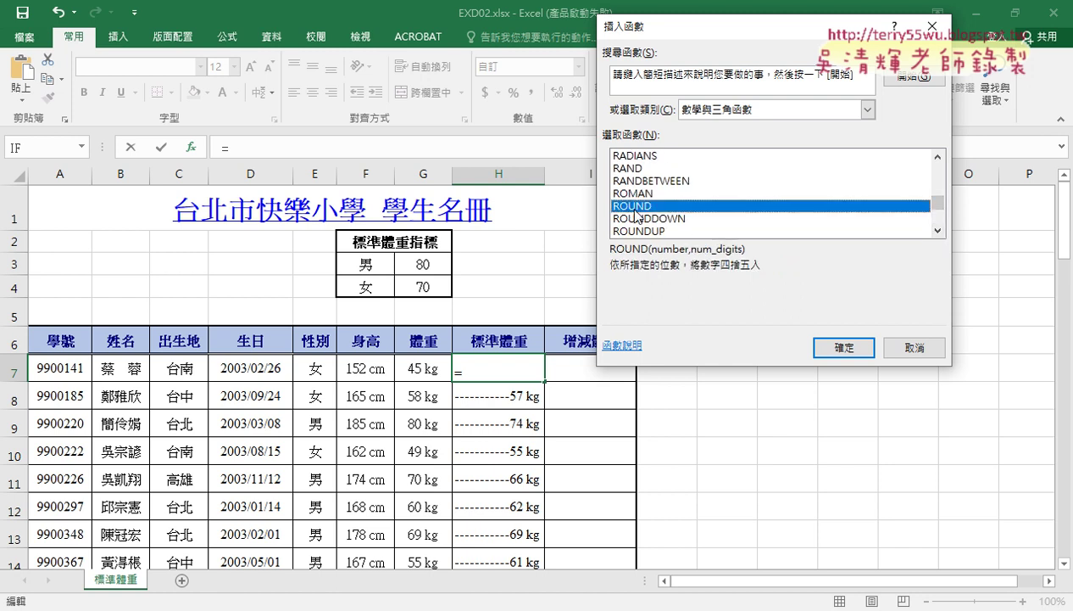
pyautogui.click(643, 222)
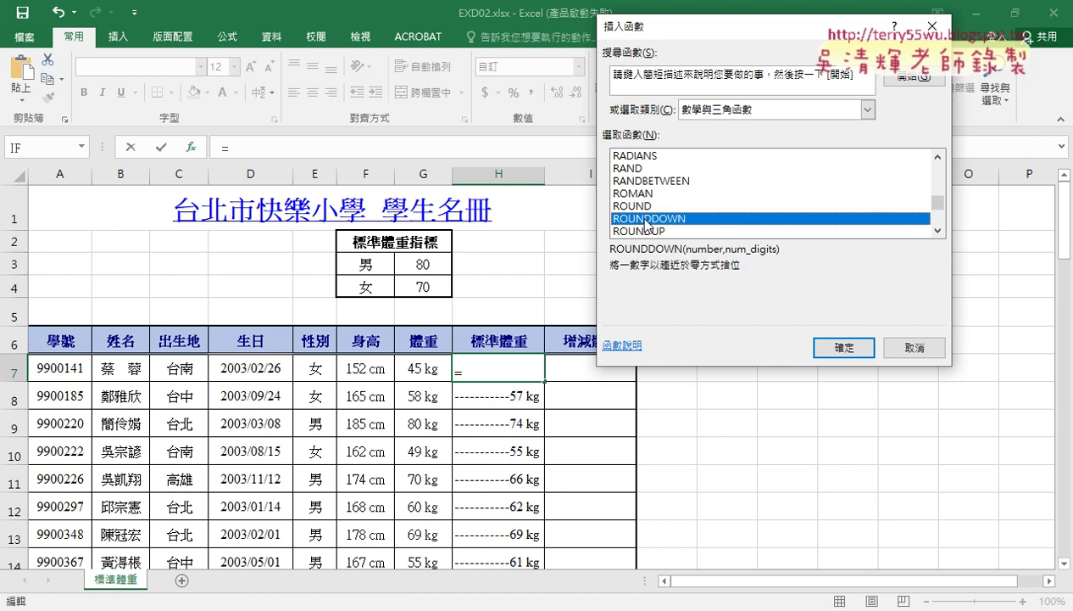
pyautogui.click(650, 231)
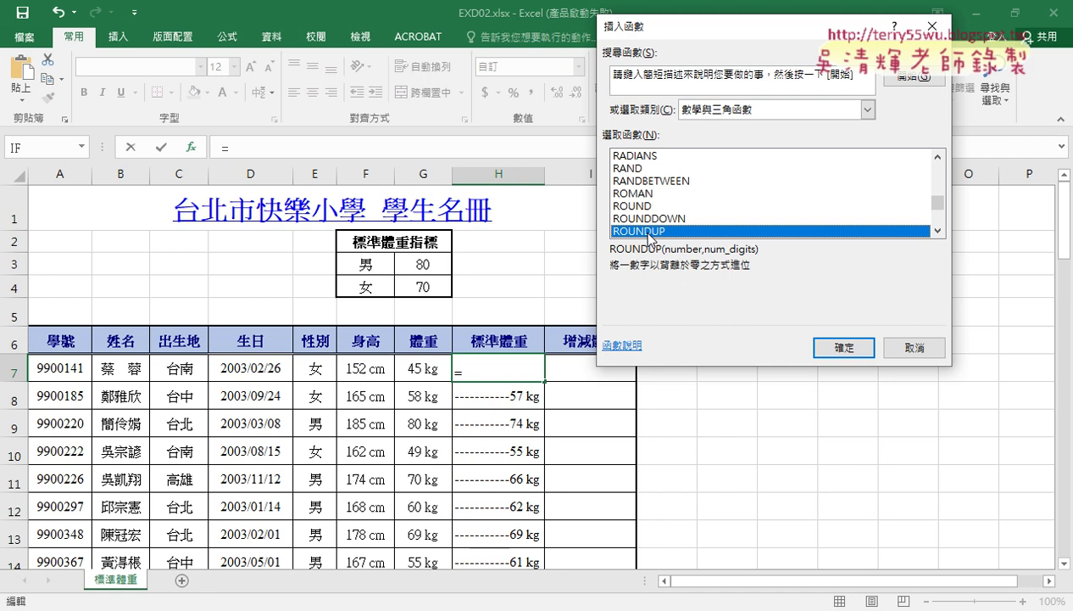
# Step: Give ROUNDUP the pasted IF expression as Number and 0 as Num_digits, previewing 50 kg
pyautogui.click(835, 348)
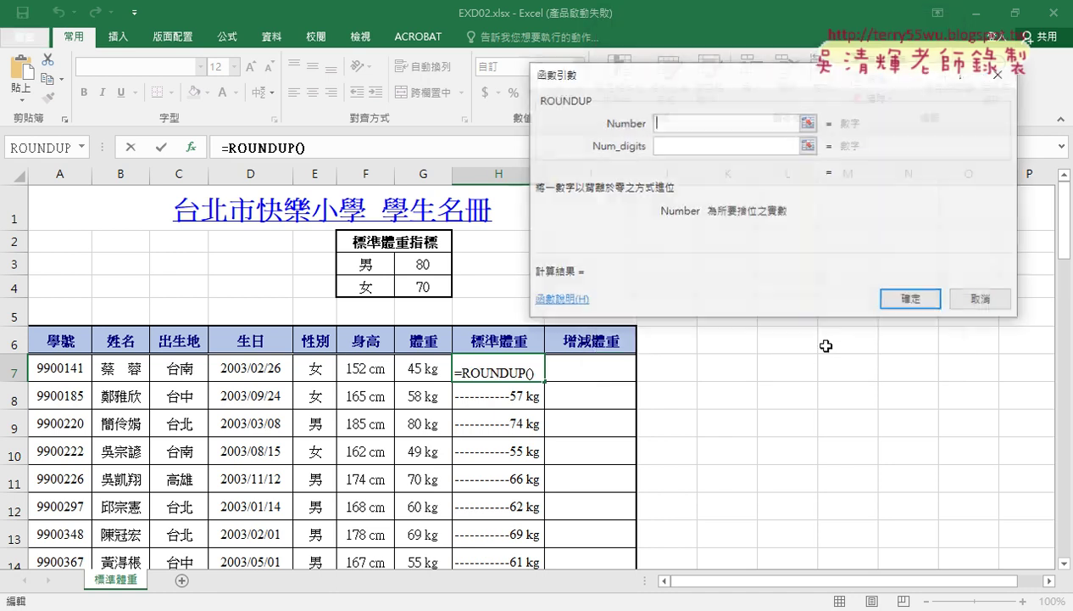
pyautogui.rightClick(681, 125)
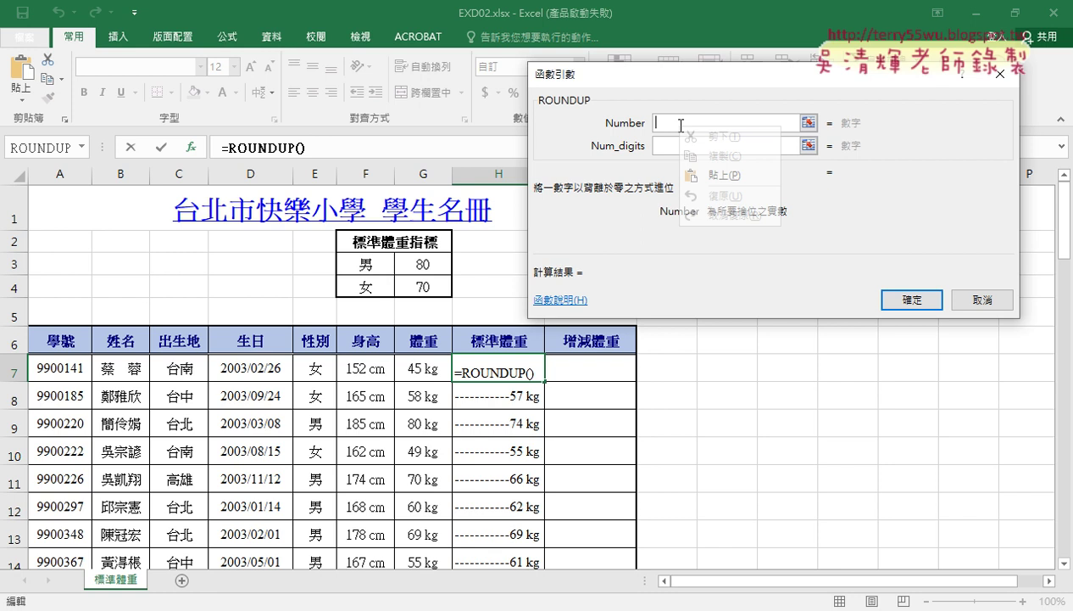
pyautogui.click(713, 176)
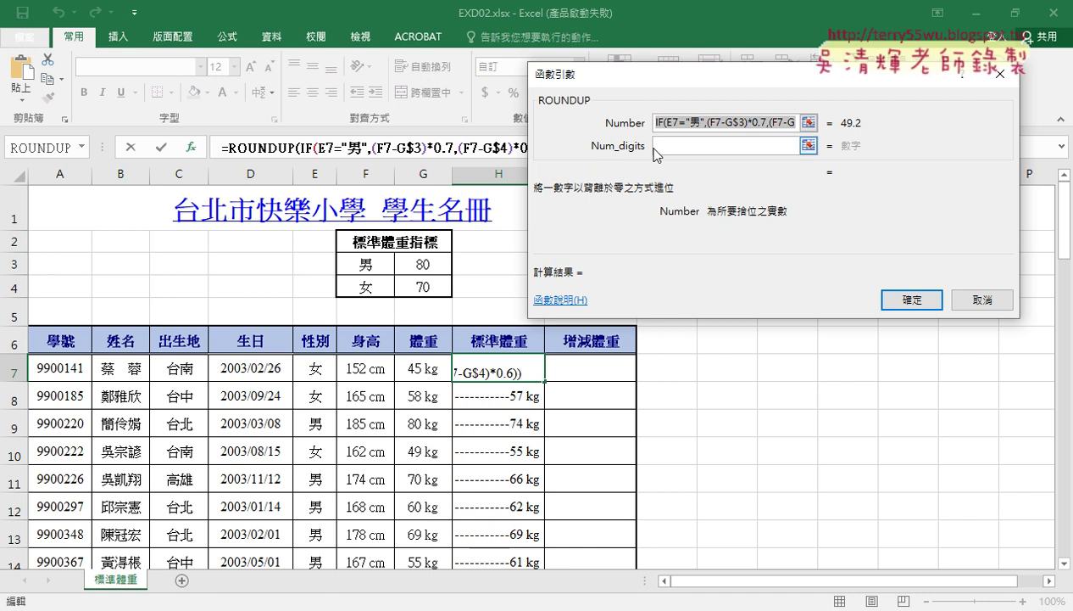
pyautogui.click(658, 148)
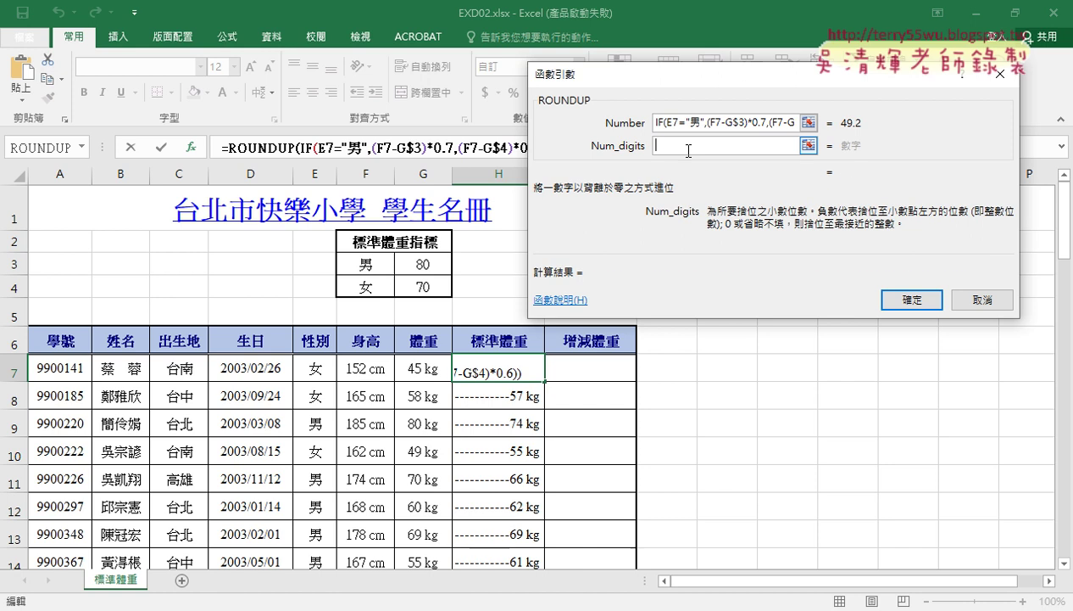
pyautogui.write('0')
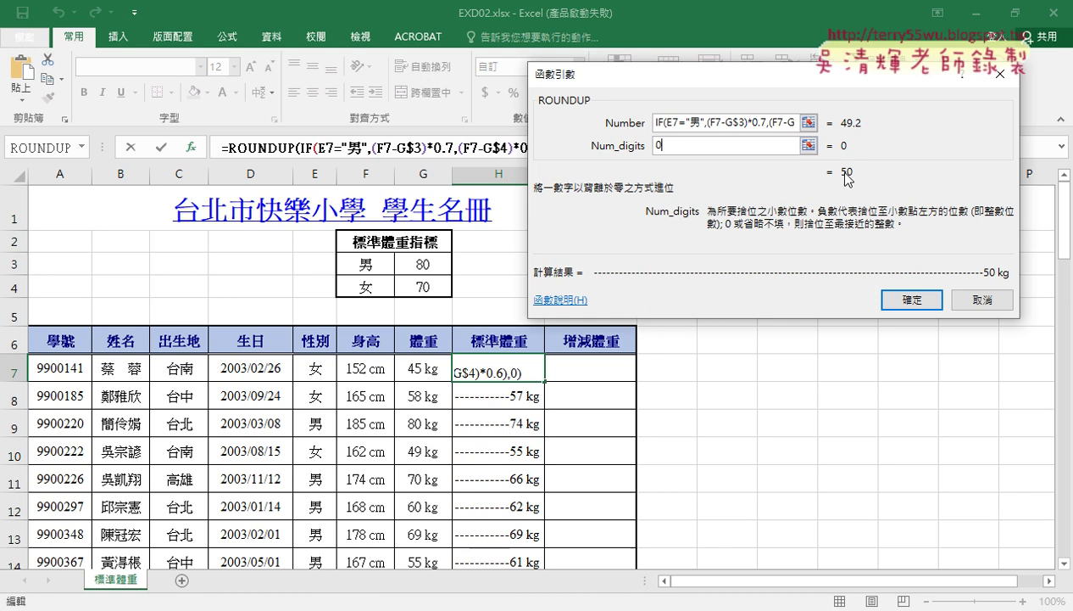
# Step: Confirm H7's ROUNDUP formula and fill it down column H, giving 50, 57, 74, 56, 66 kg
pyautogui.click(875, 298)
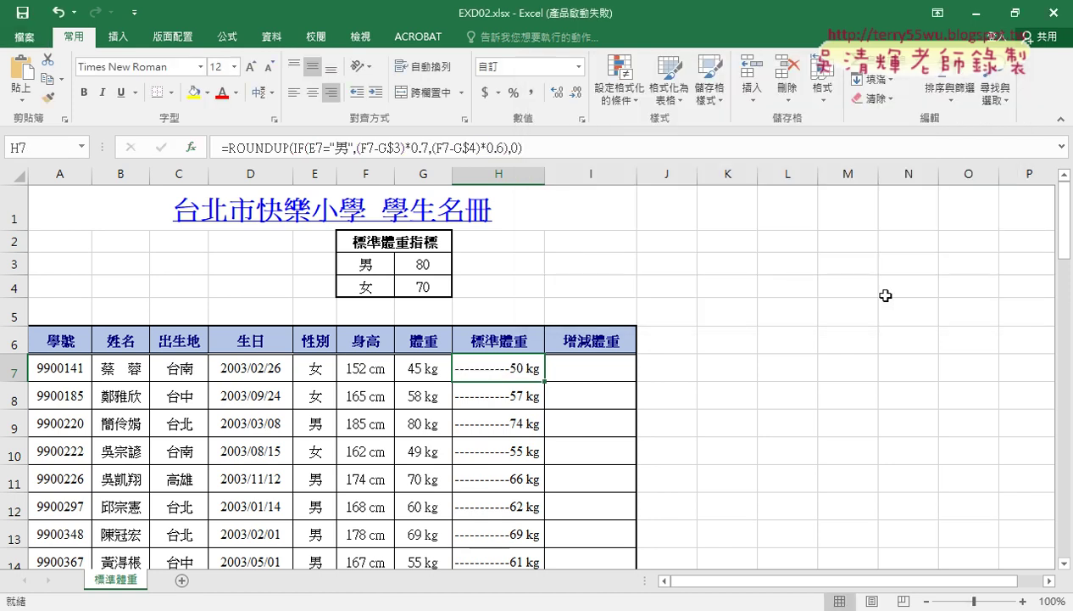
pyautogui.doubleClick(544, 381)
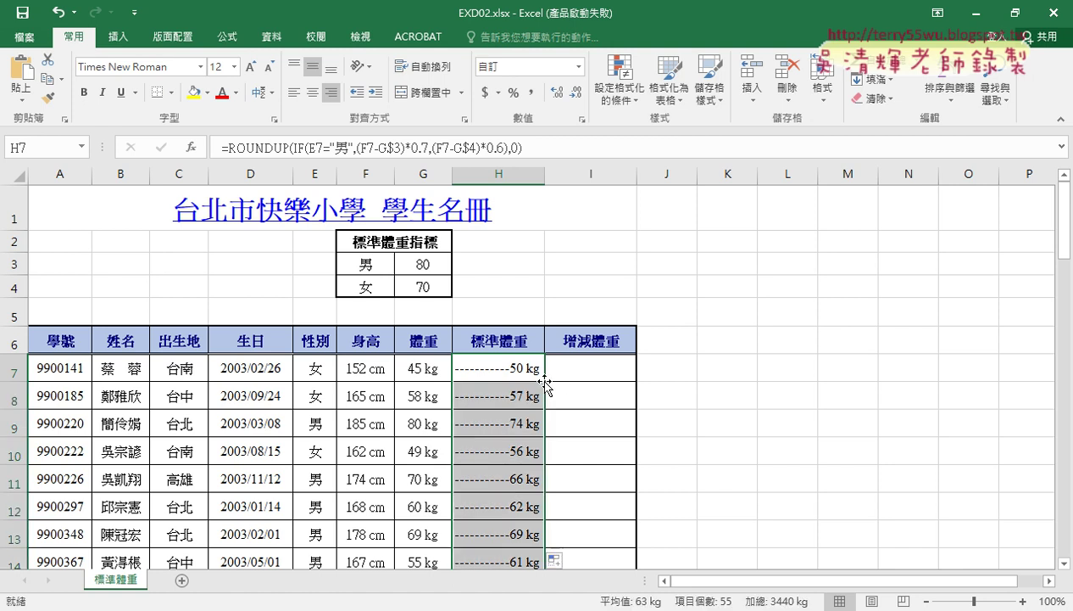
pyautogui.scroll(-1, 634, 407)
pyautogui.scroll(-3, 635, 407)
pyautogui.scroll(-2, 635, 407)
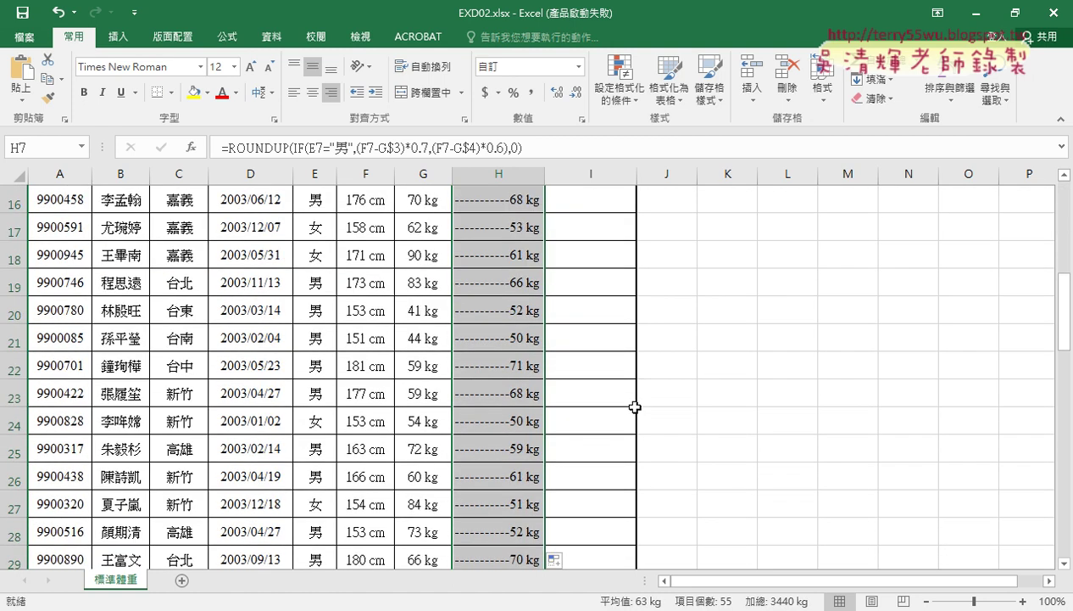
pyautogui.scroll(5, 634, 407)
pyautogui.scroll(1, 635, 407)
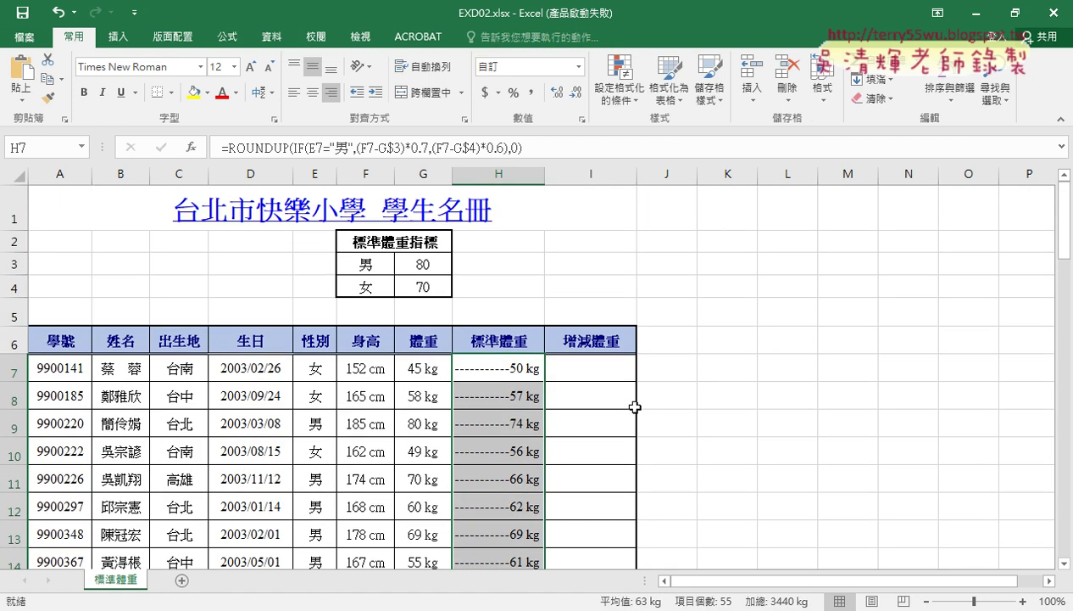
pyautogui.click(506, 365)
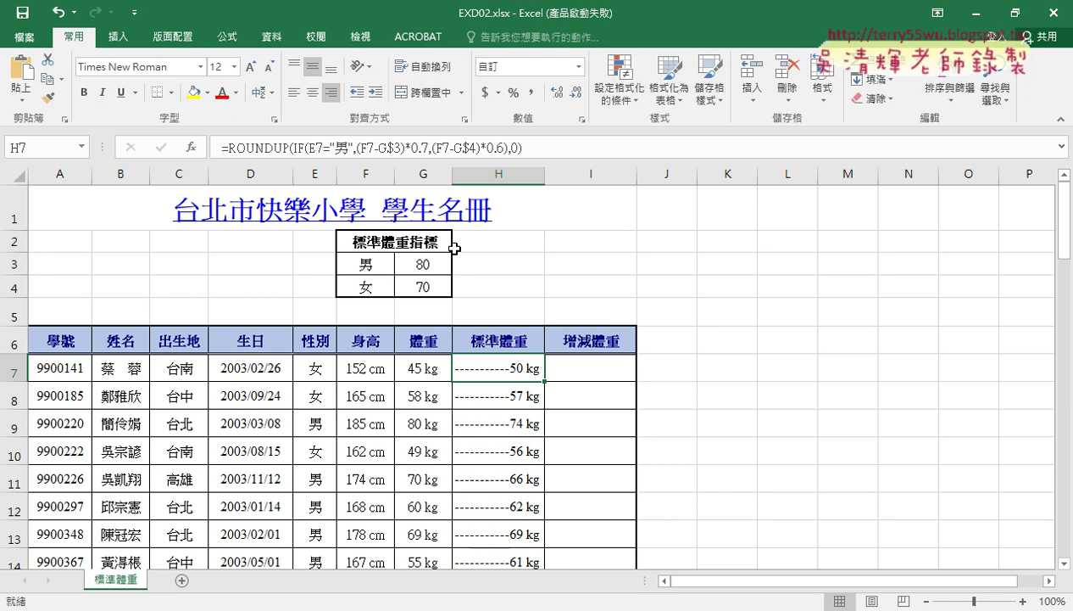
# Step: Show the nested IF arguments in H7's ROUNDUP formula, evaluating 50.4 and 49.2
pyautogui.click(296, 147)
pyautogui.click(193, 149)
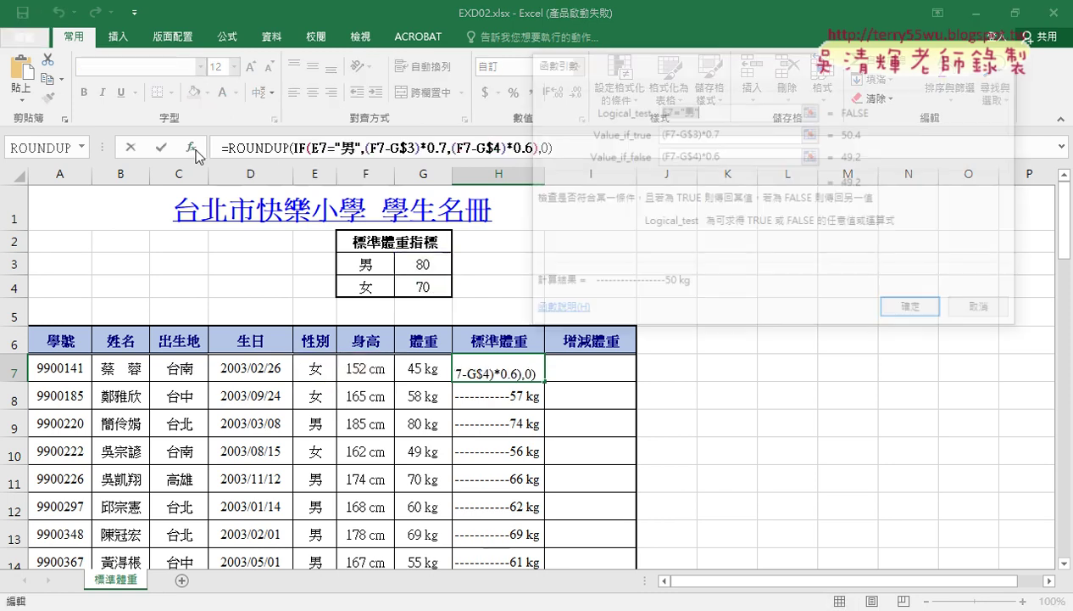